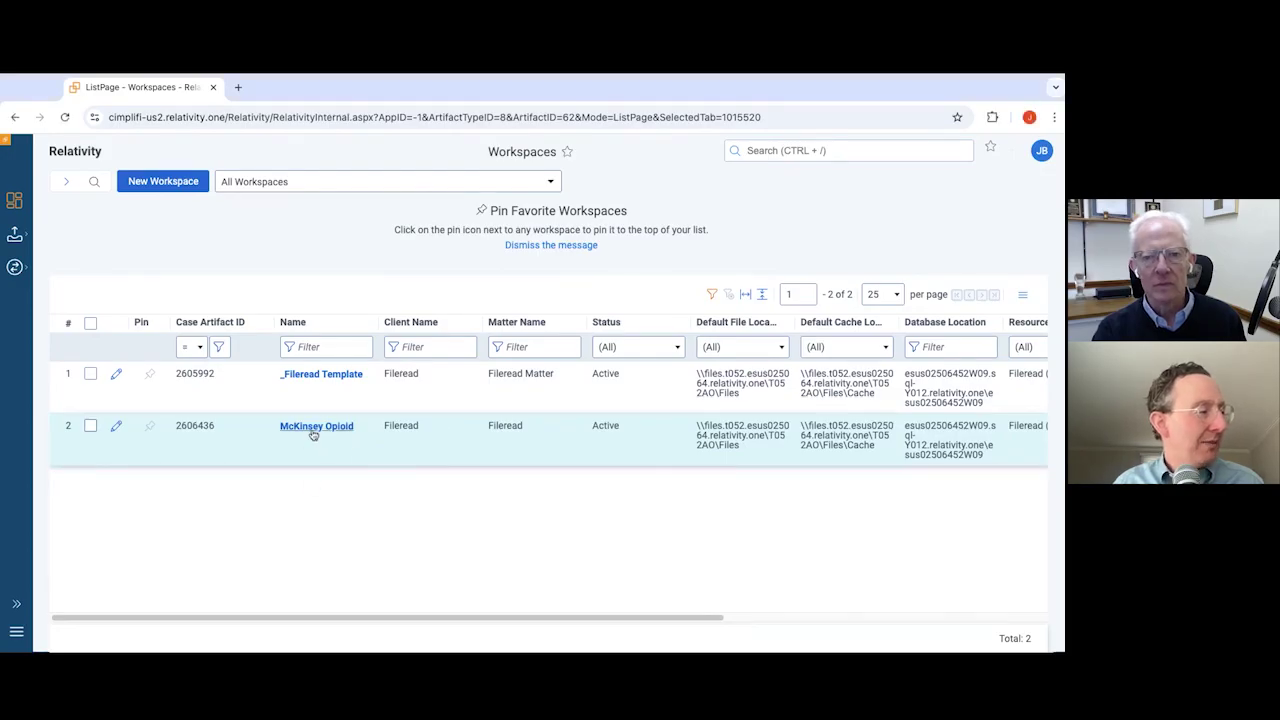
Step: Open the McKinsey Opioid workspace and highlight its 105,118-document total
left_click(314, 435)
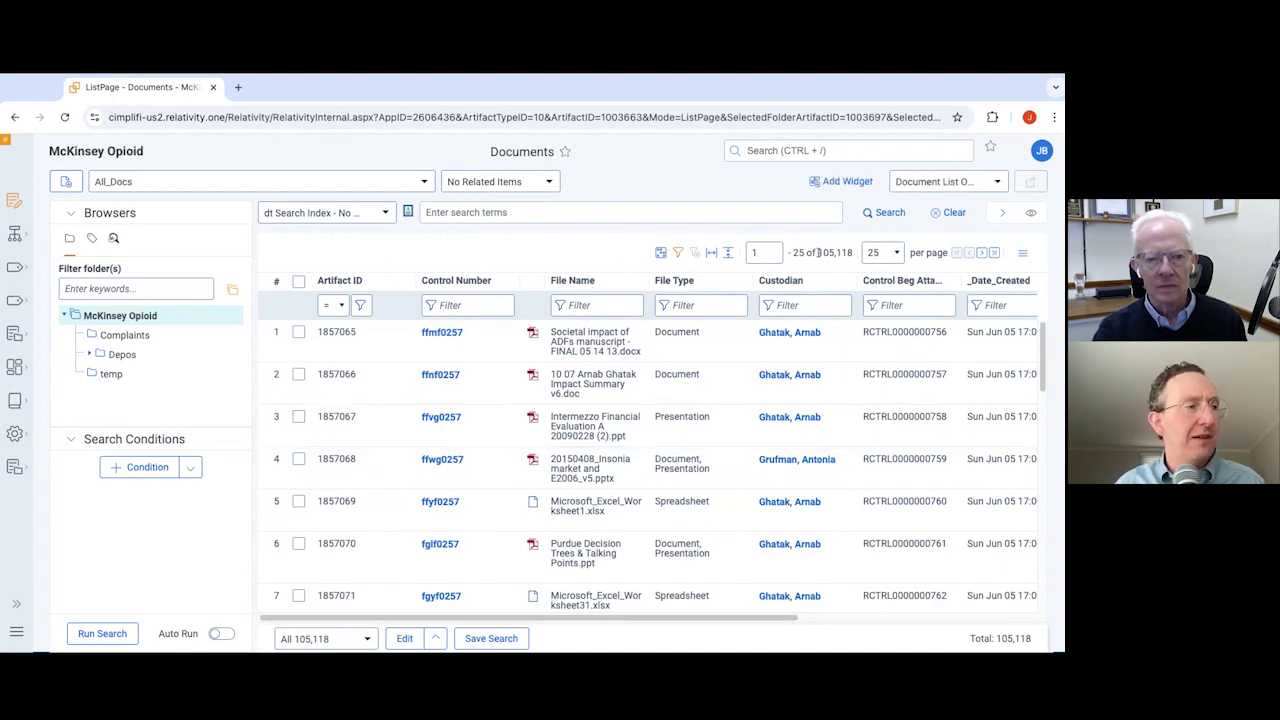
double_click(822, 252)
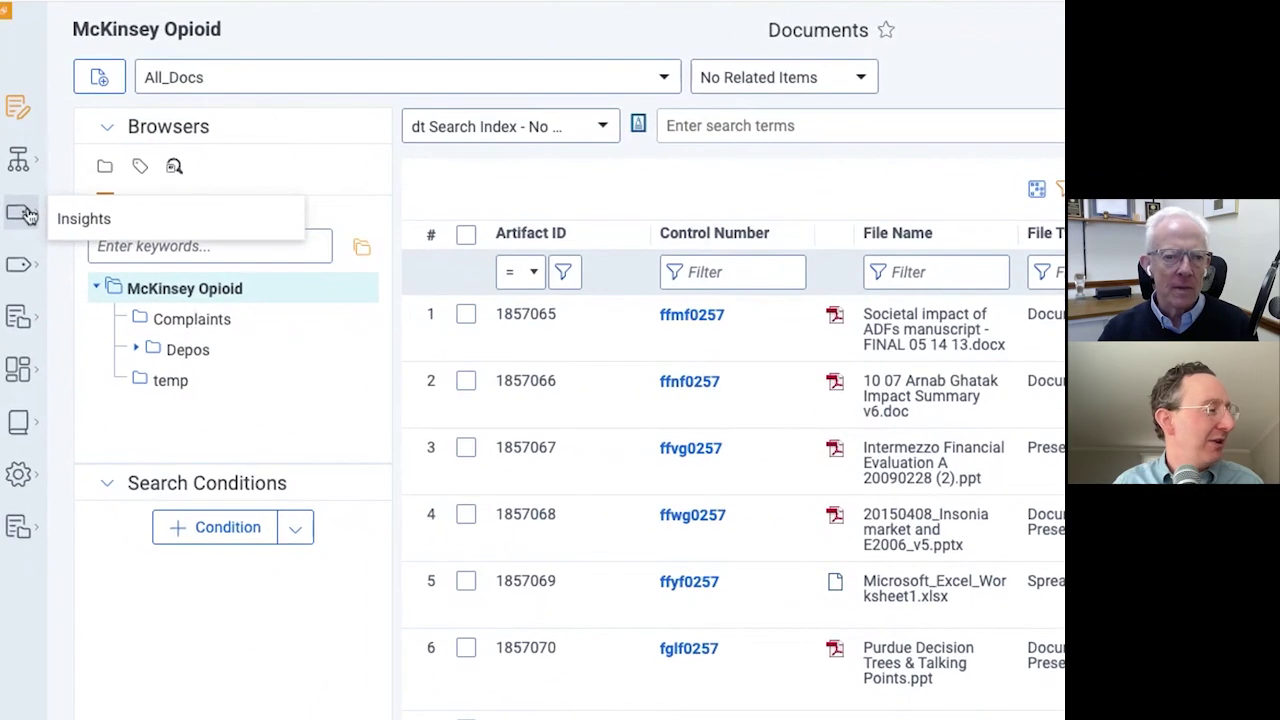
Step: Open Fileread Insights and read through the fact memo on Purdue's key executives
left_click(336, 234)
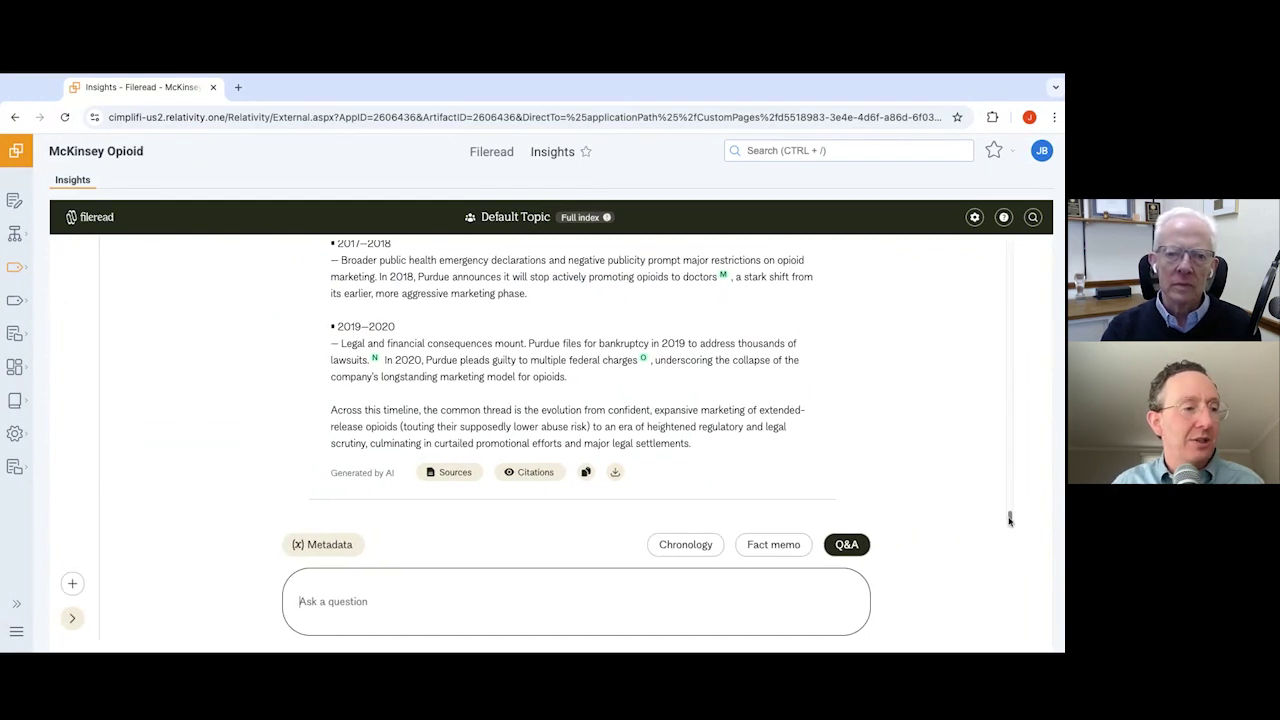
scroll(1009, 519, "up", 20)
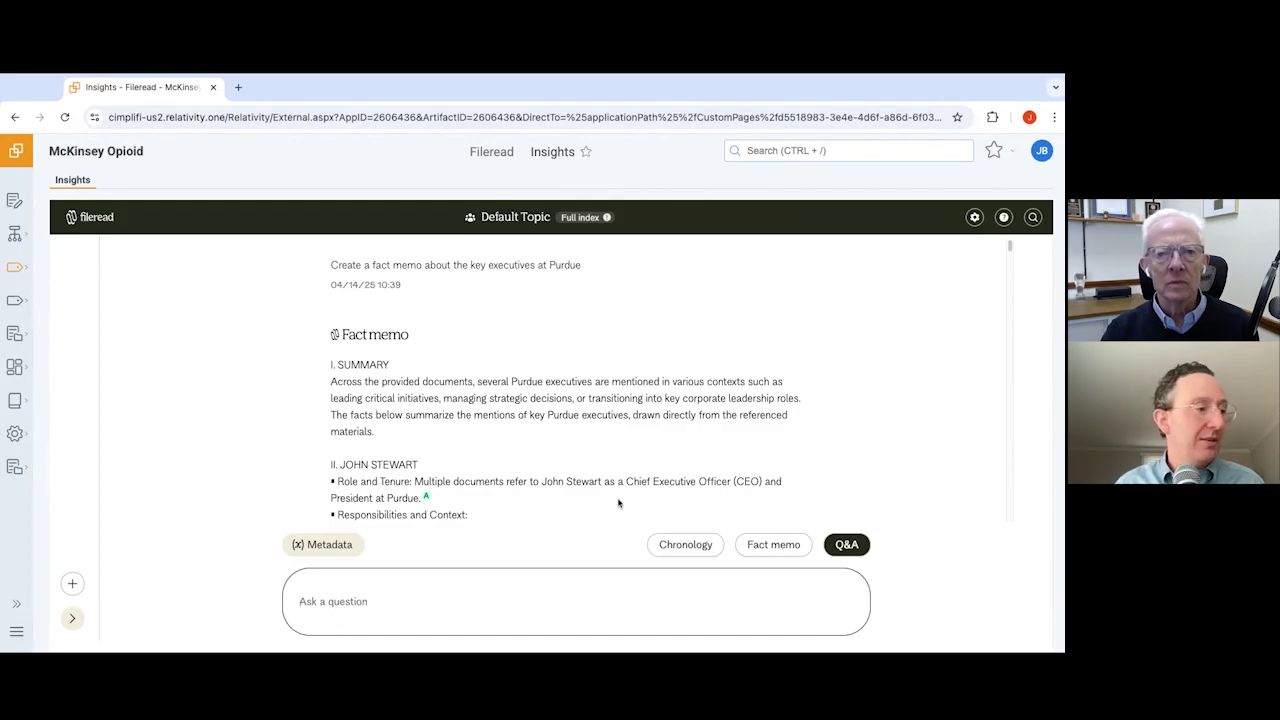
triple_click(451, 268)
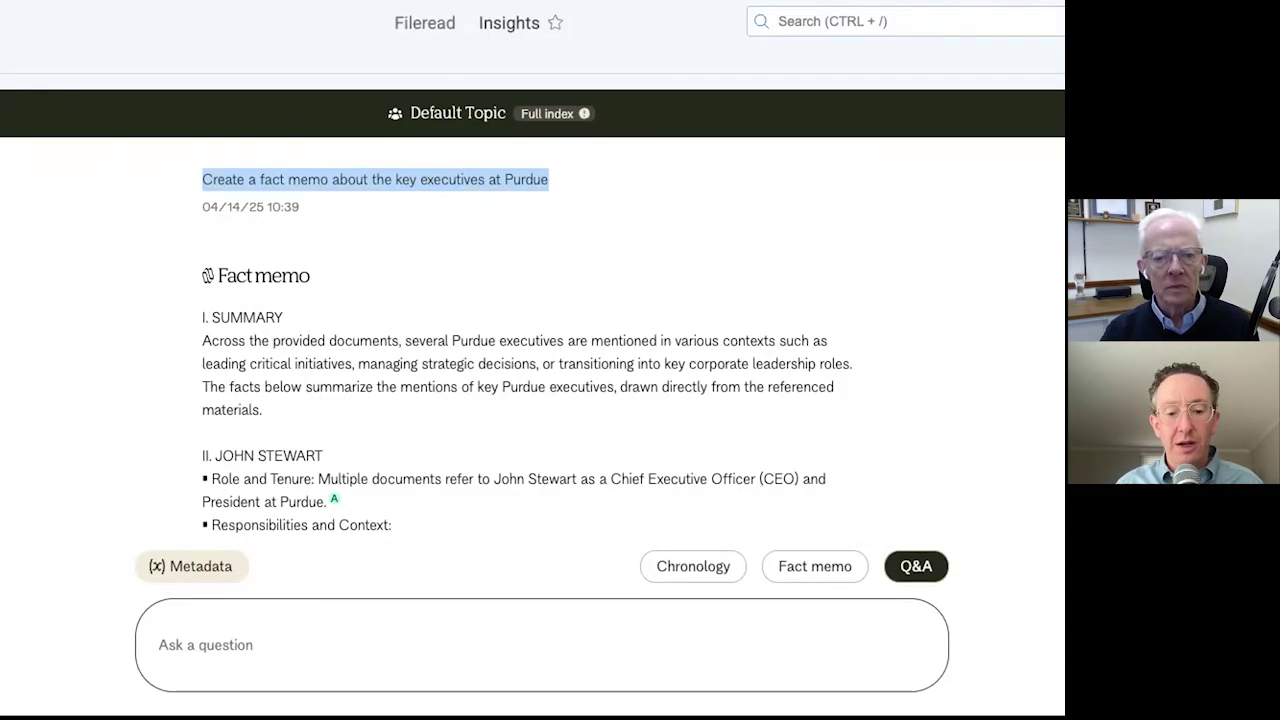
scroll(338, 285, "down", 3)
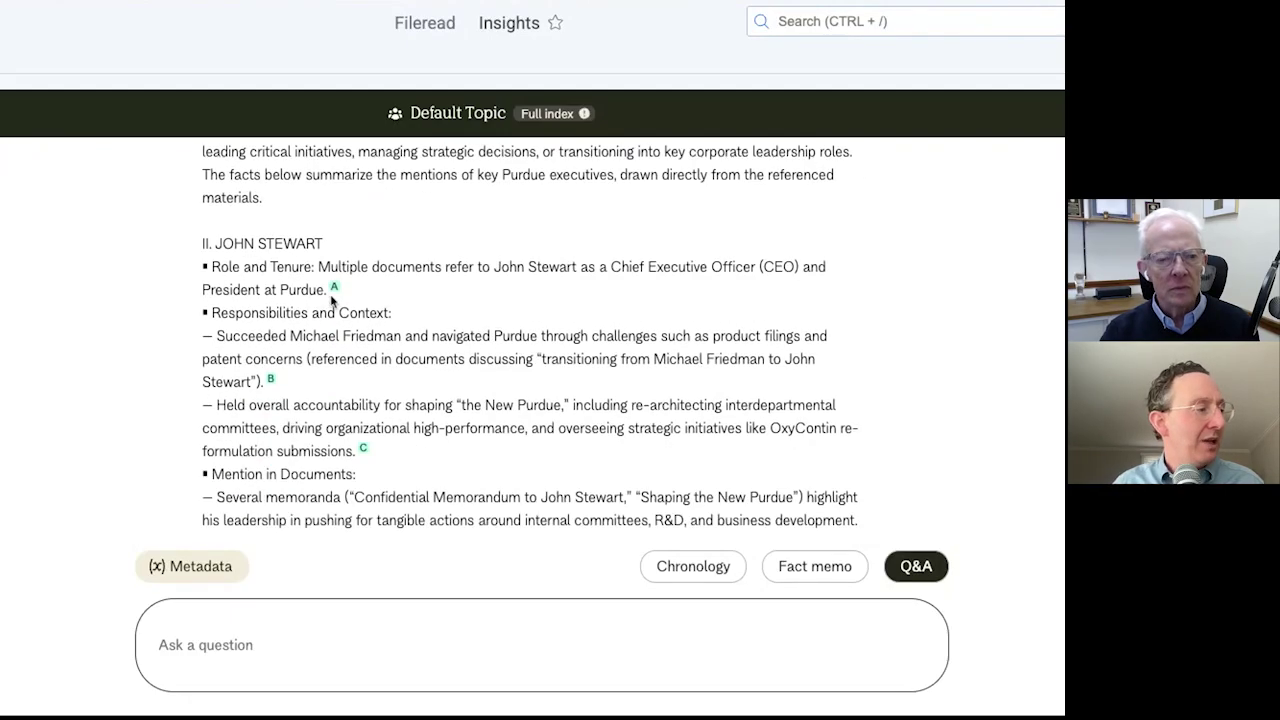
scroll(330, 294, "up", 1)
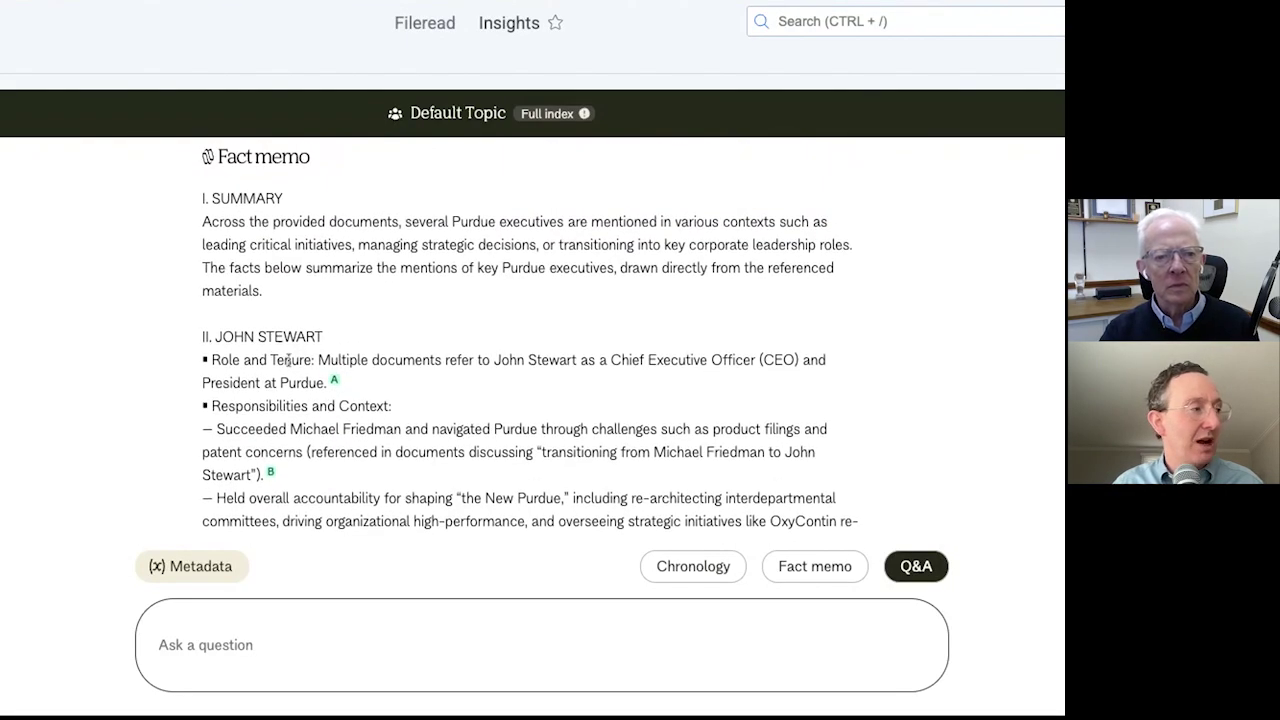
scroll(288, 358, "down", 1)
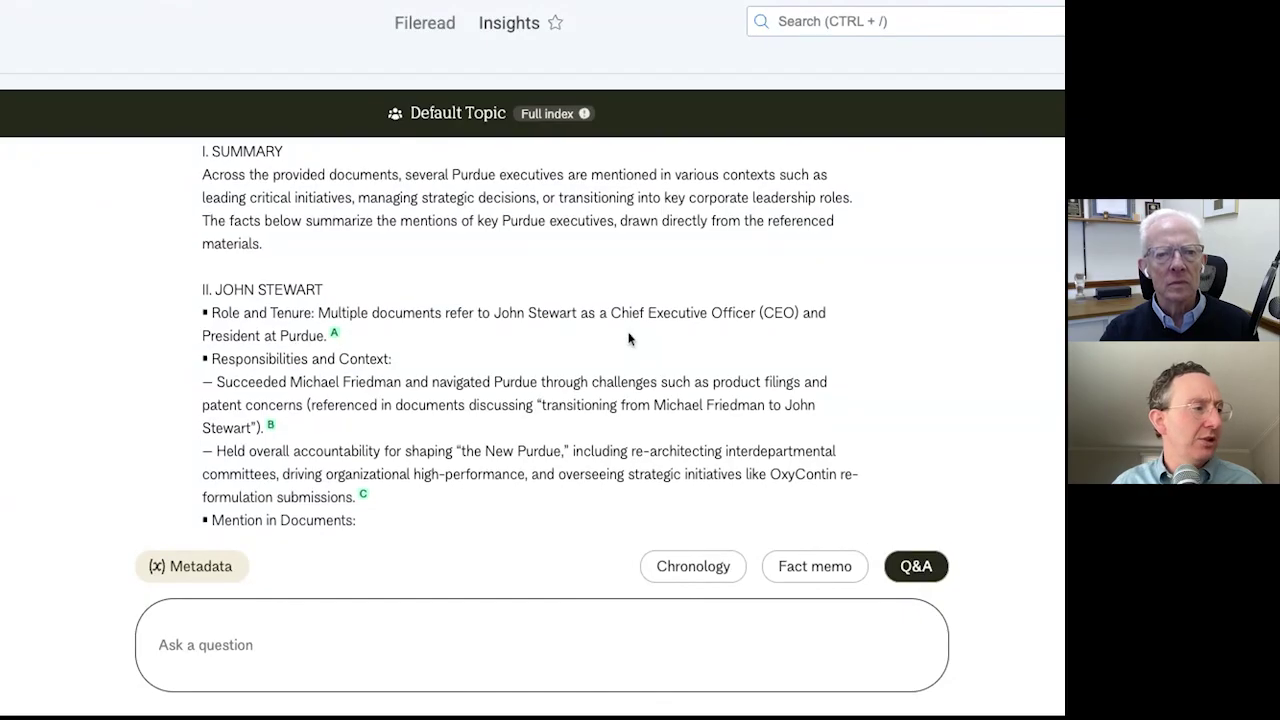
left_click_drag(619, 316, 805, 314)
scroll(425, 387, "down", 3)
left_click_drag(264, 338, 517, 351)
scroll(518, 353, "up", 2)
scroll(520, 358, "down", 5)
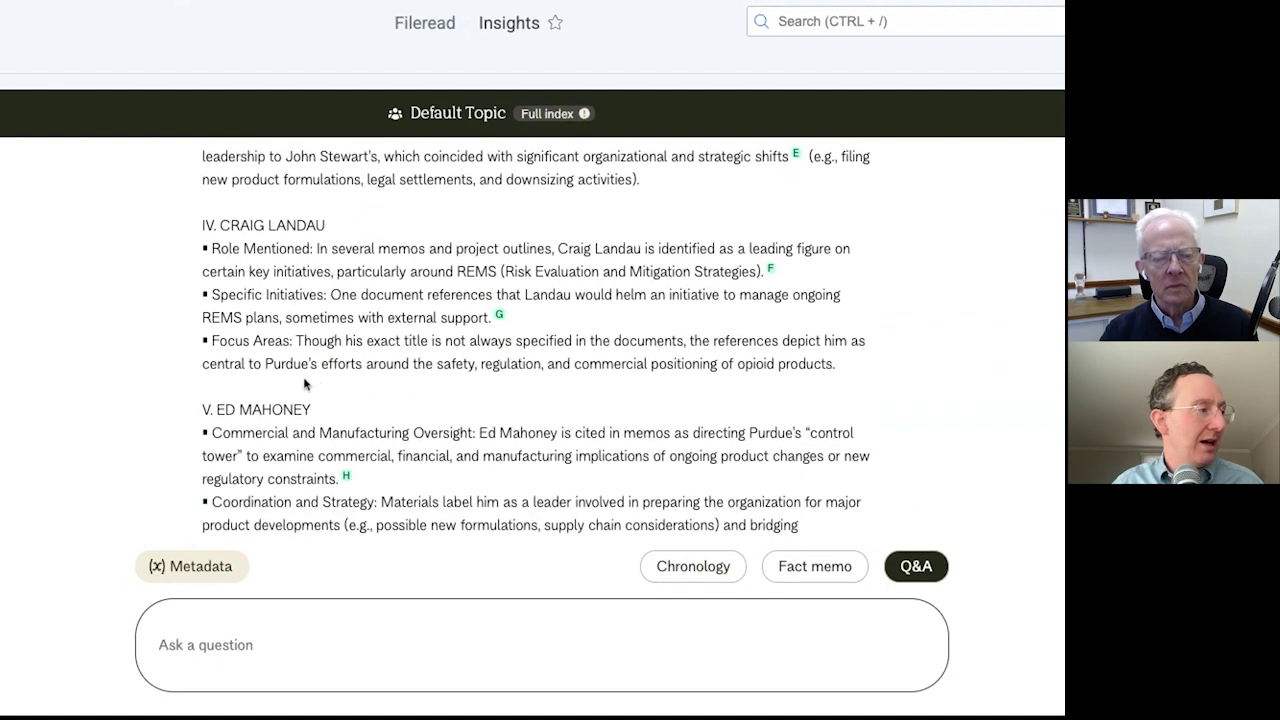
scroll(306, 380, "down", 6)
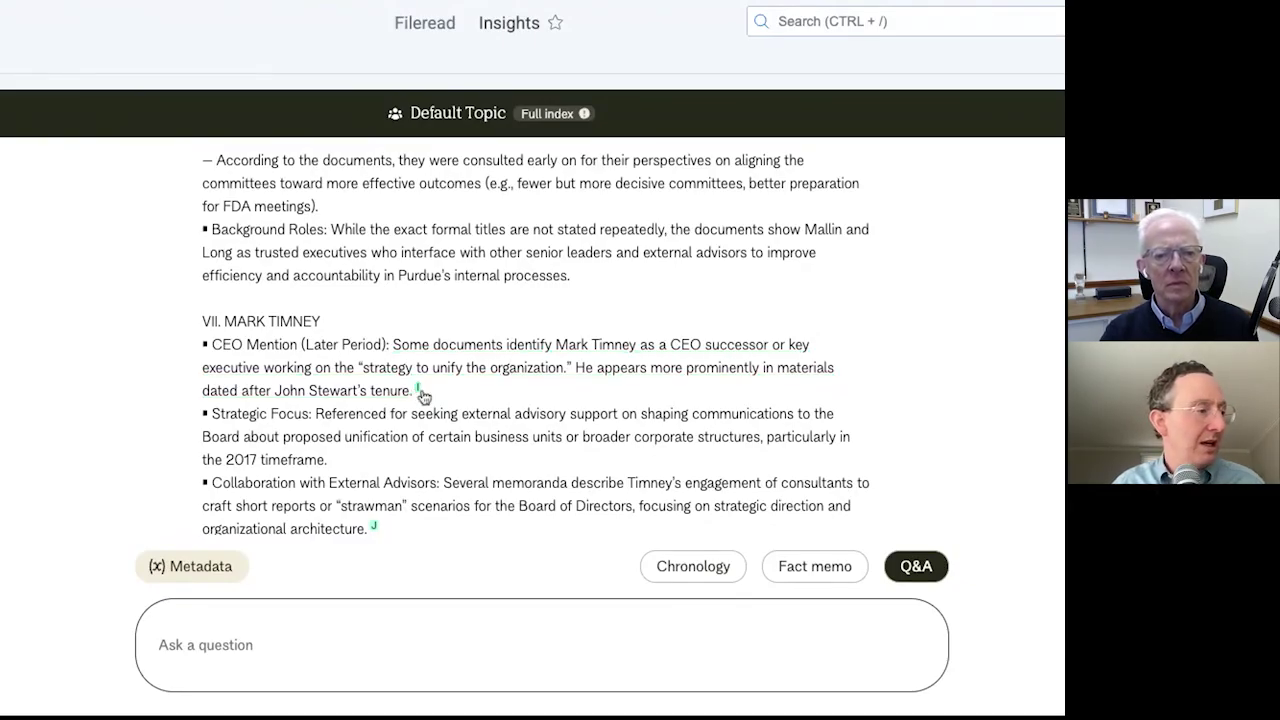
Step: Show the cited sources for Mark Timney as CEO successor and his engagement of consultants
left_click(420, 392)
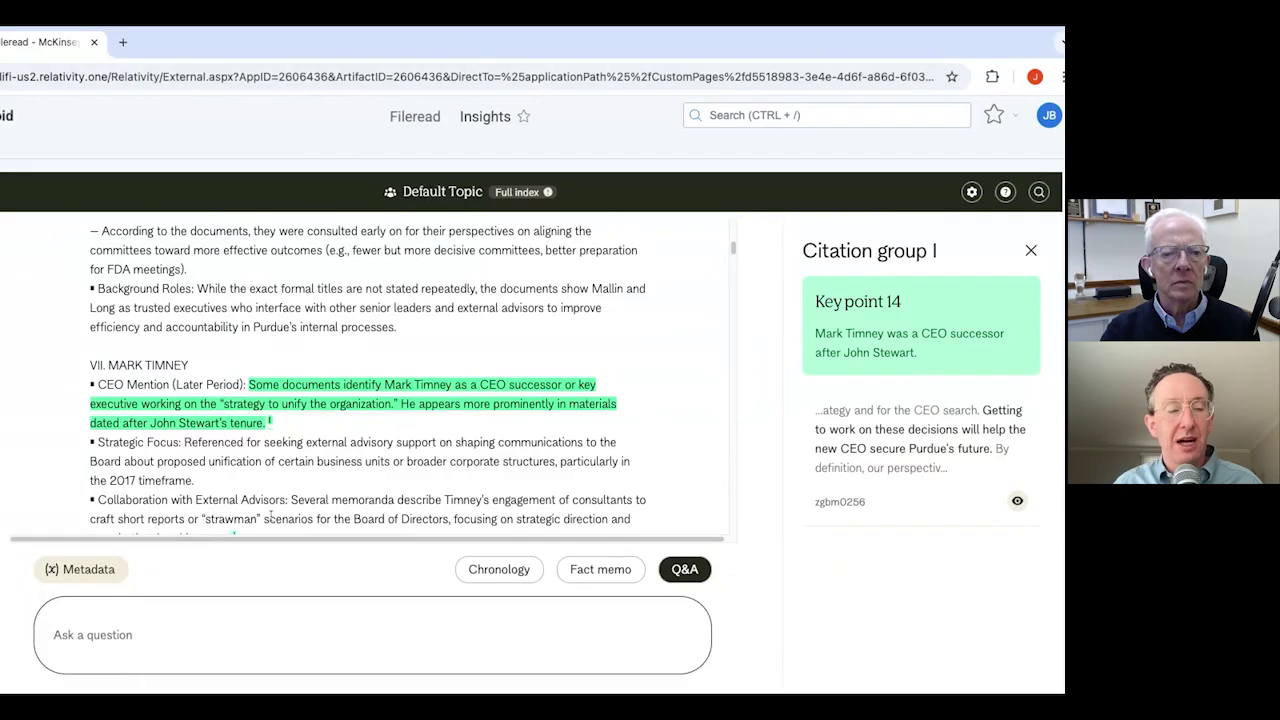
scroll(252, 505, "down", 3)
left_click(233, 405)
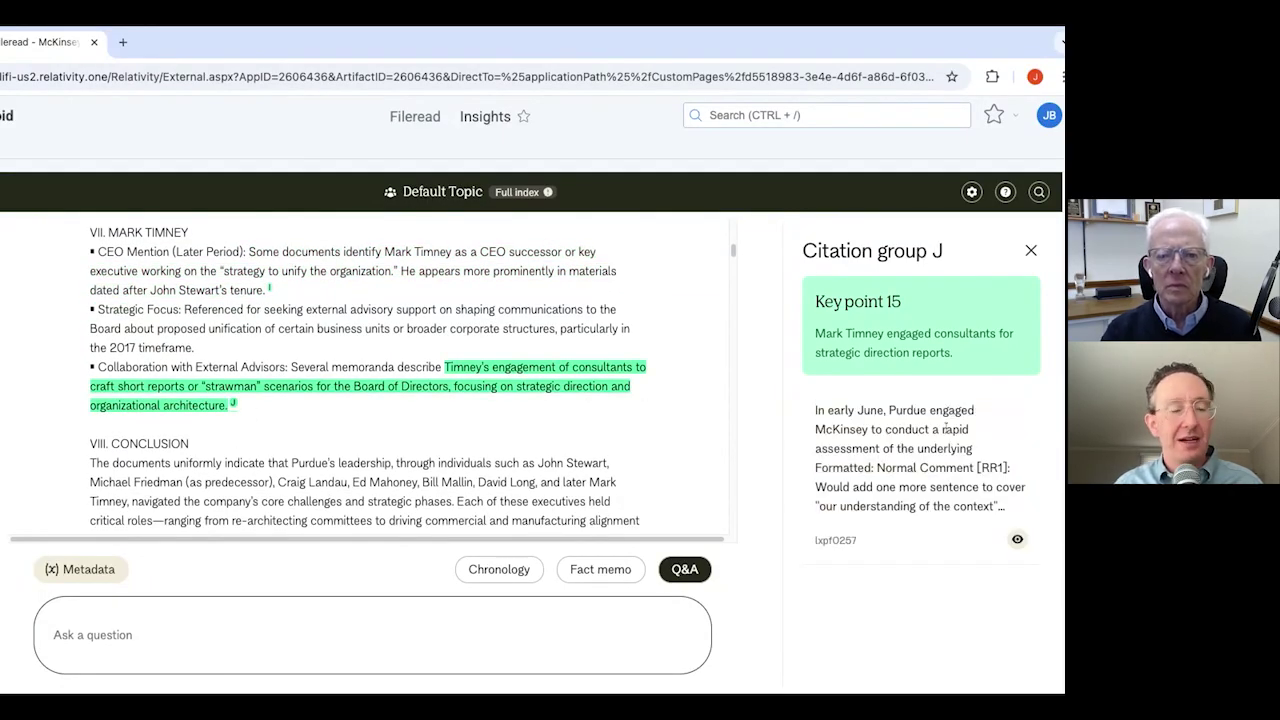
Step: Review cited documents lxpf0257 and pnyl0256 beside the memo's citations, then return to Fileread
left_click(1017, 539)
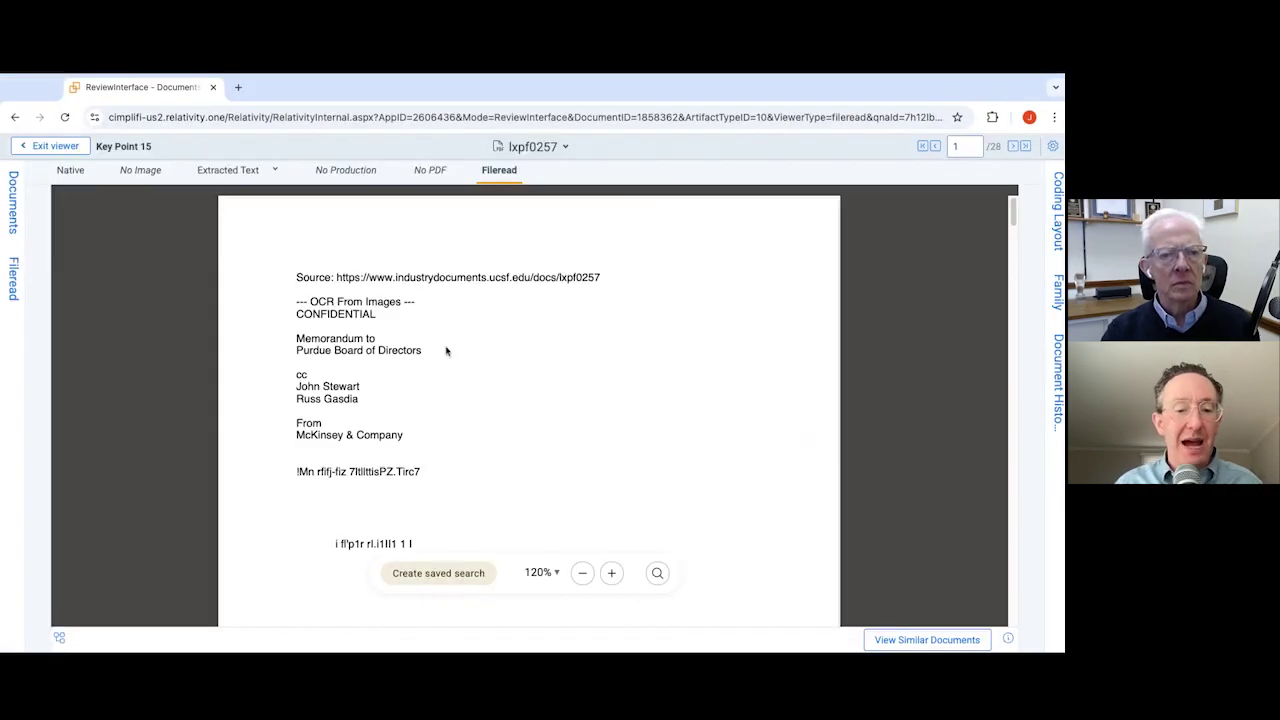
left_click(13, 280)
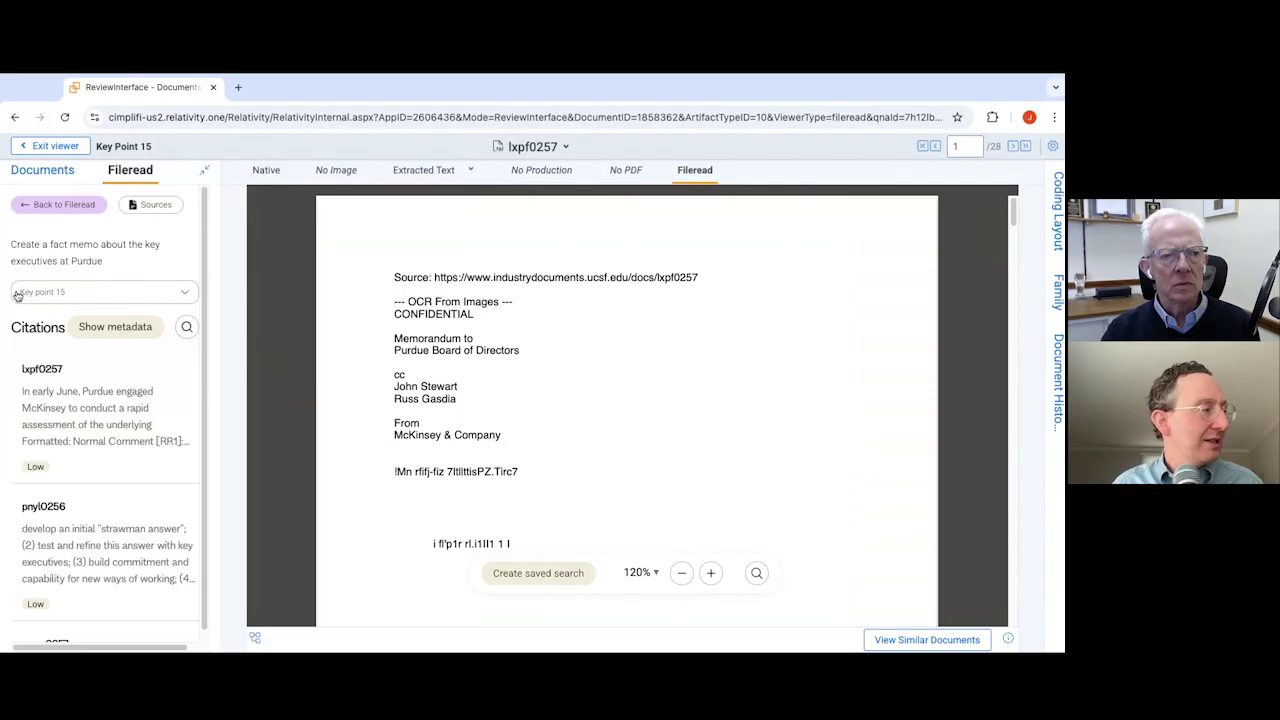
left_click(155, 508)
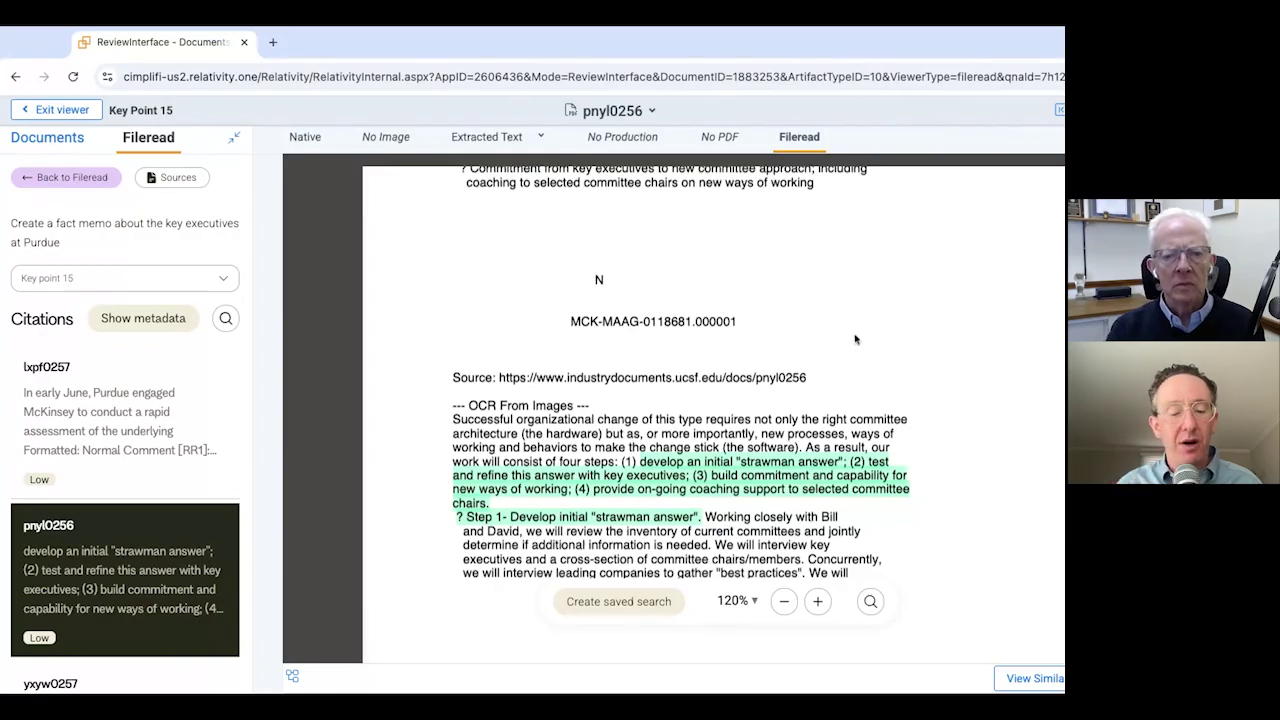
left_click(66, 177)
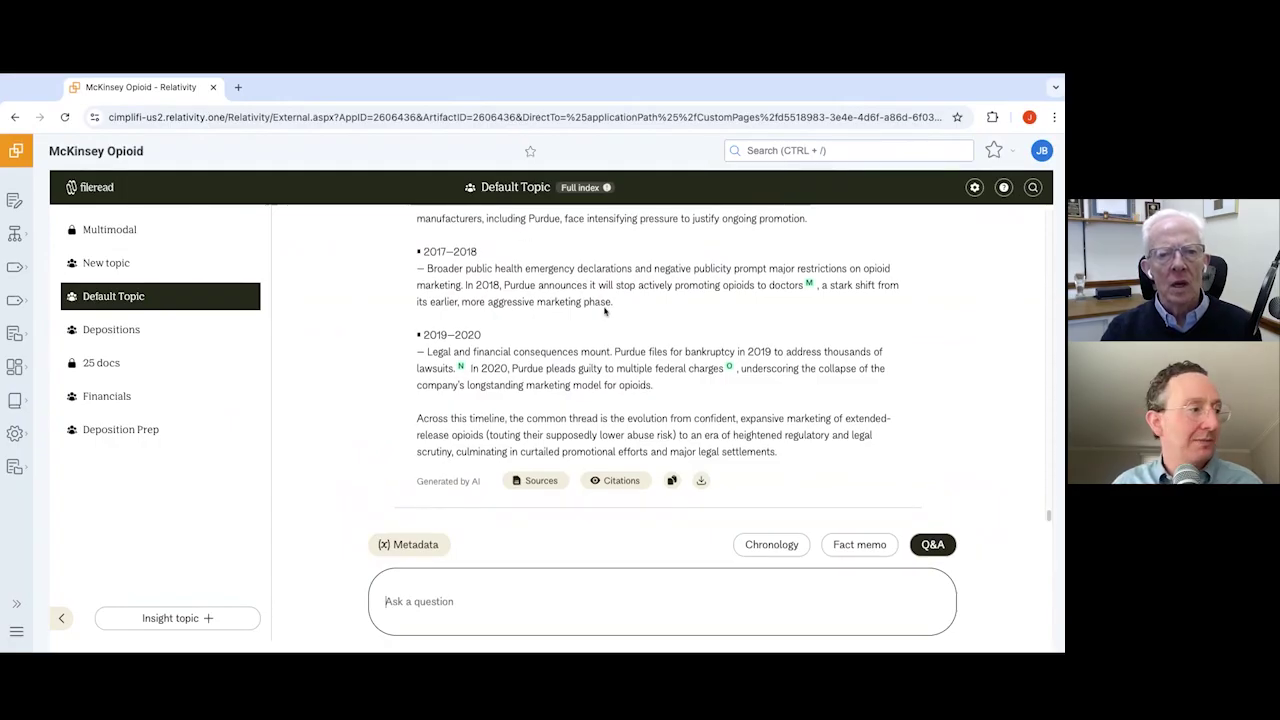
scroll(625, 320, "up", 10)
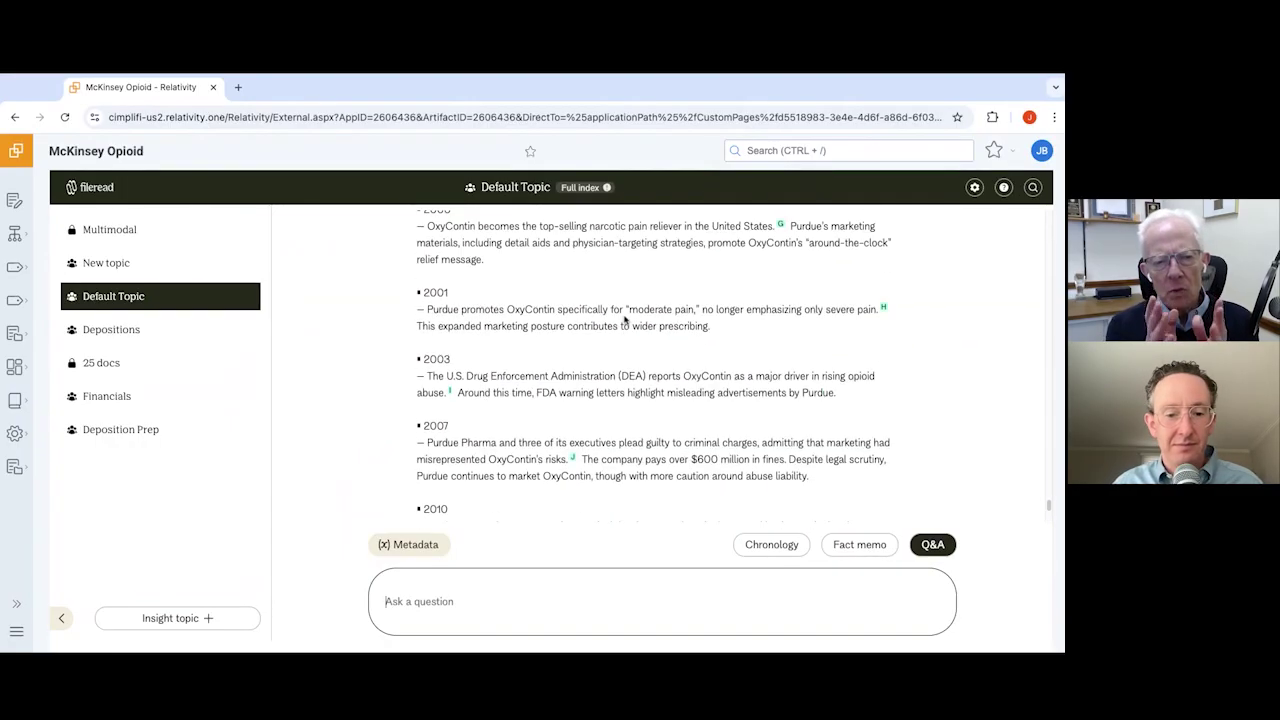
scroll(1050, 482, "up", 15)
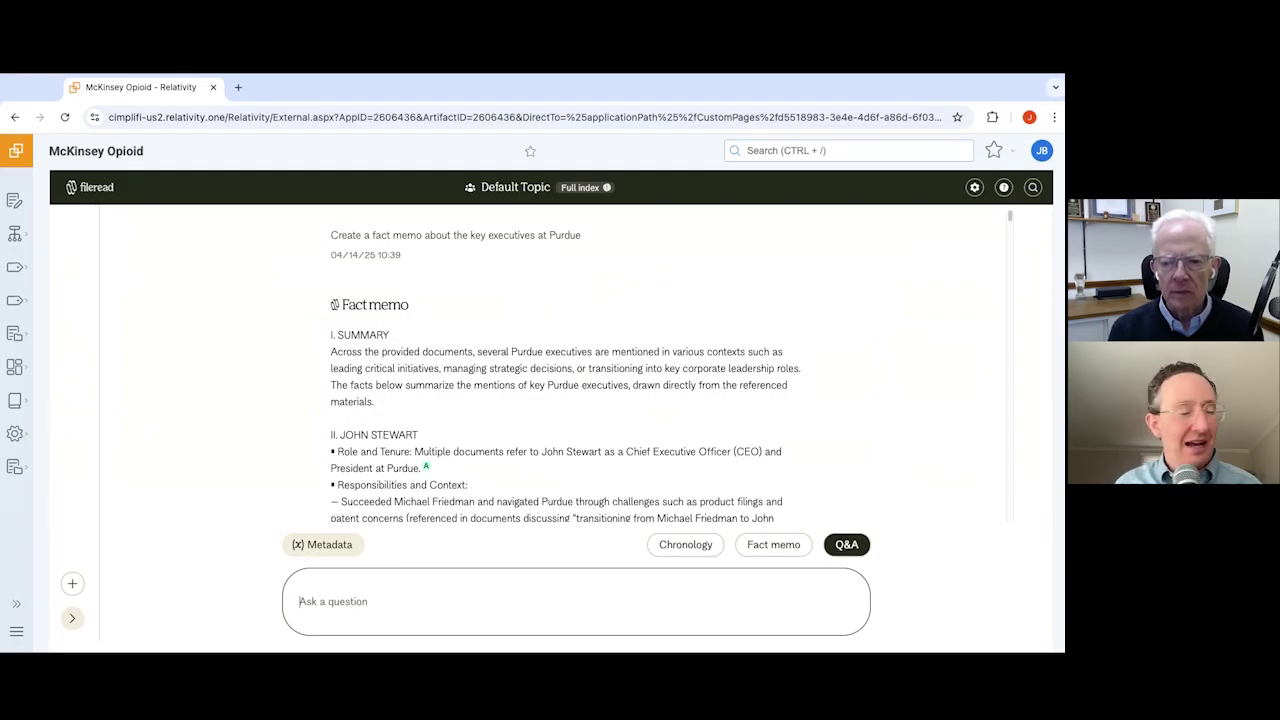
left_click(81, 359)
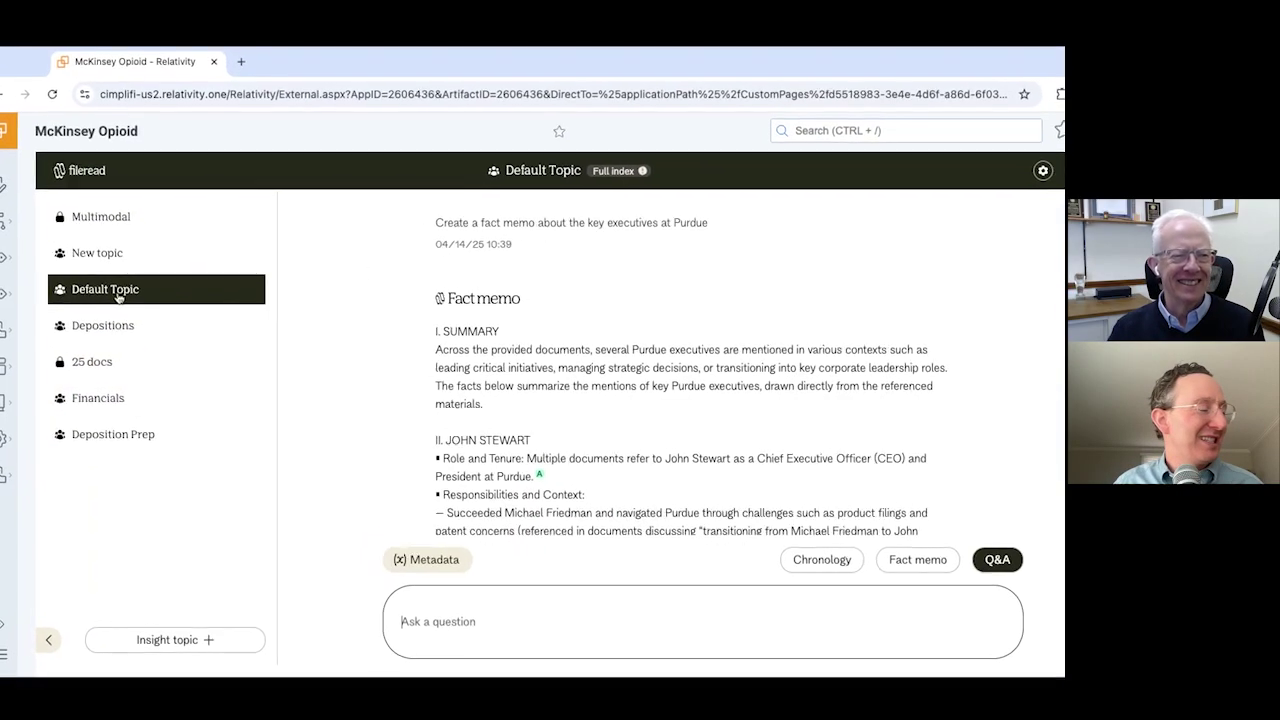
mouse_move(640, 157)
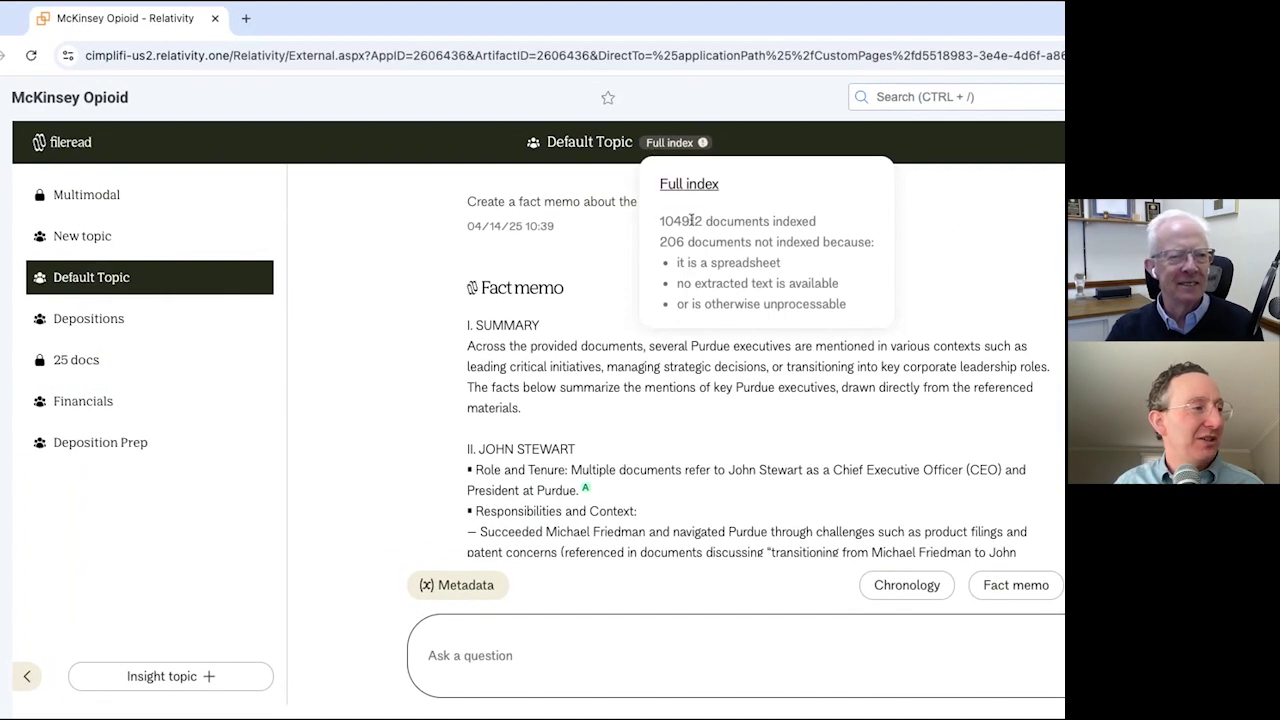
triple_click(690, 220)
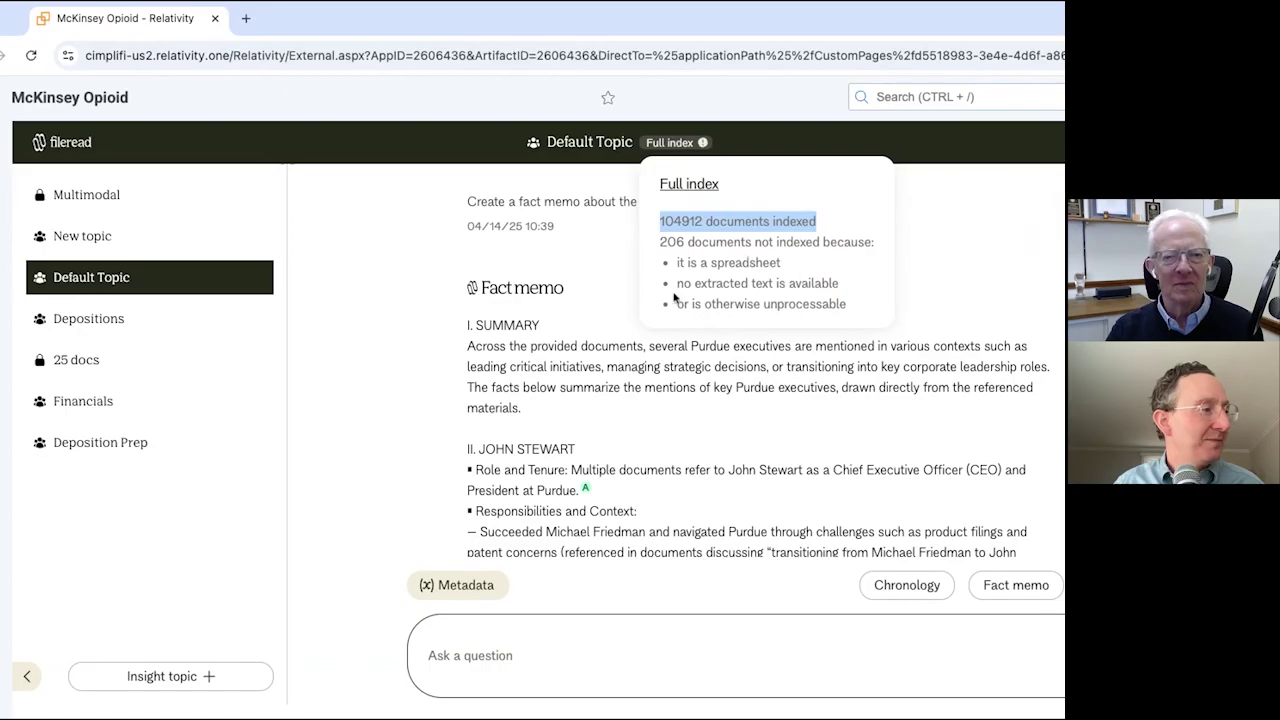
left_click(440, 280)
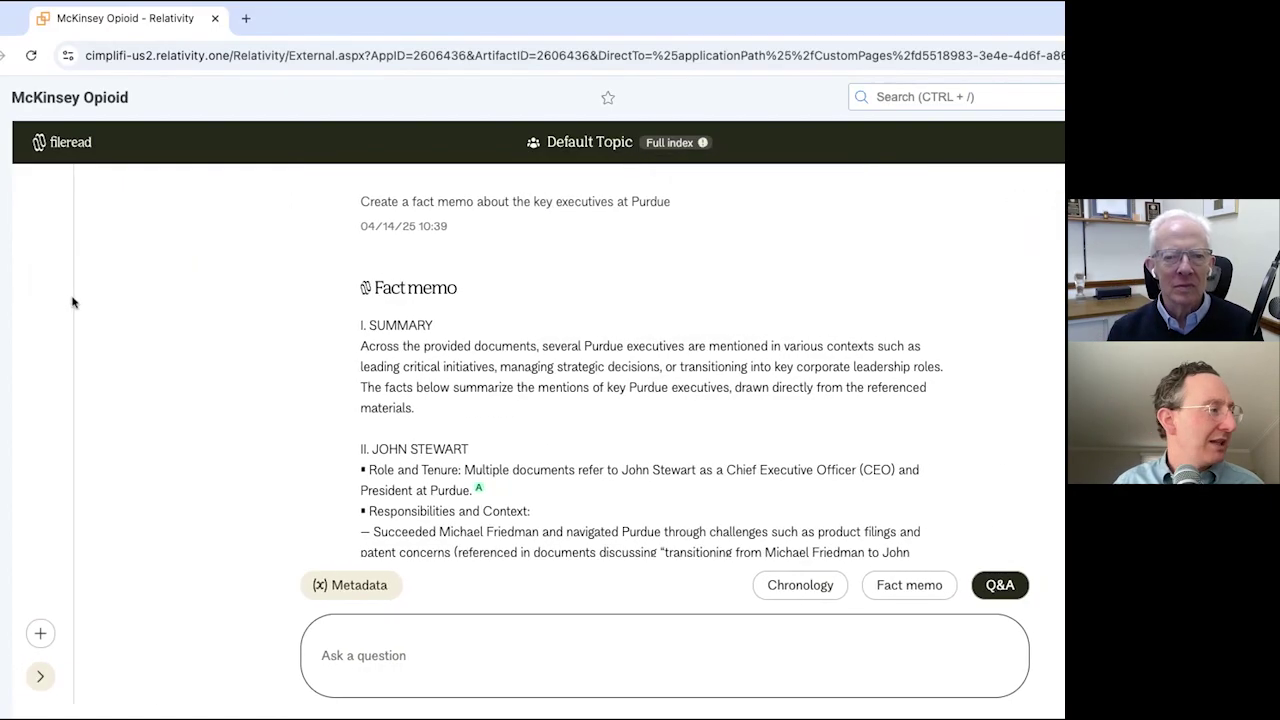
mouse_move(28, 308)
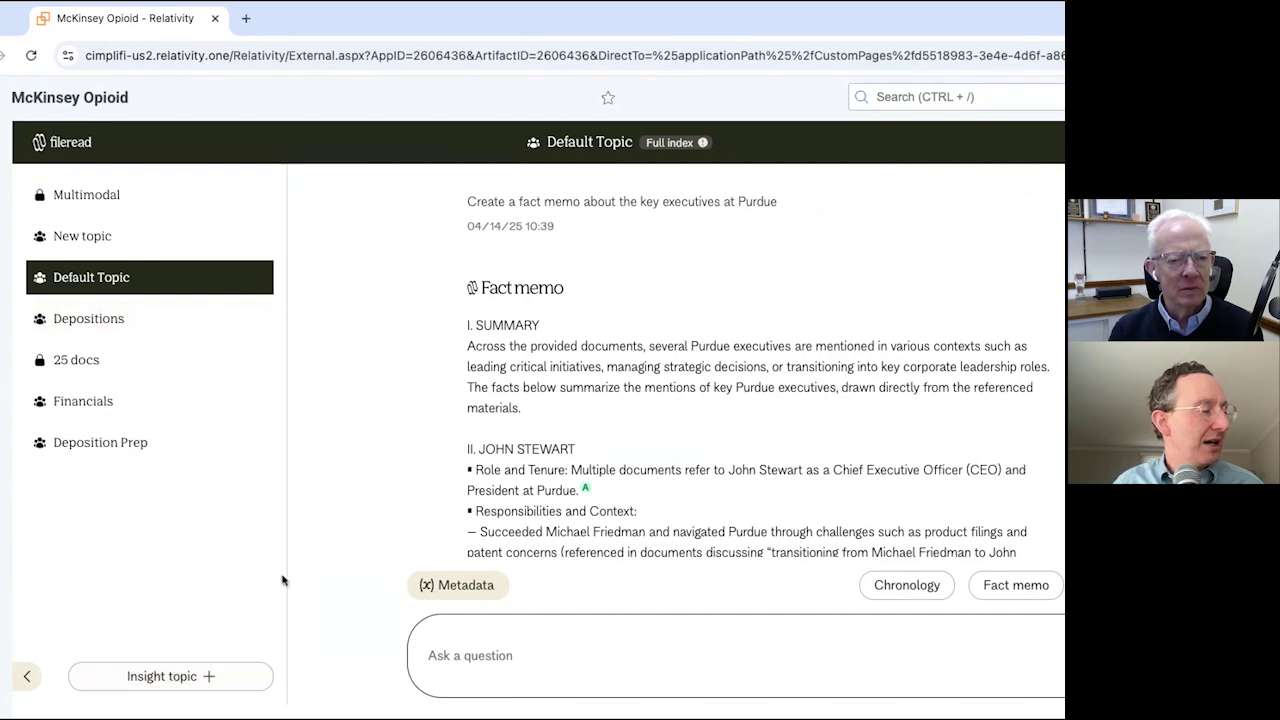
Step: Start a 'New topic' scoped to the Depos saved search, then open the existing Depositions topic
left_click(200, 680)
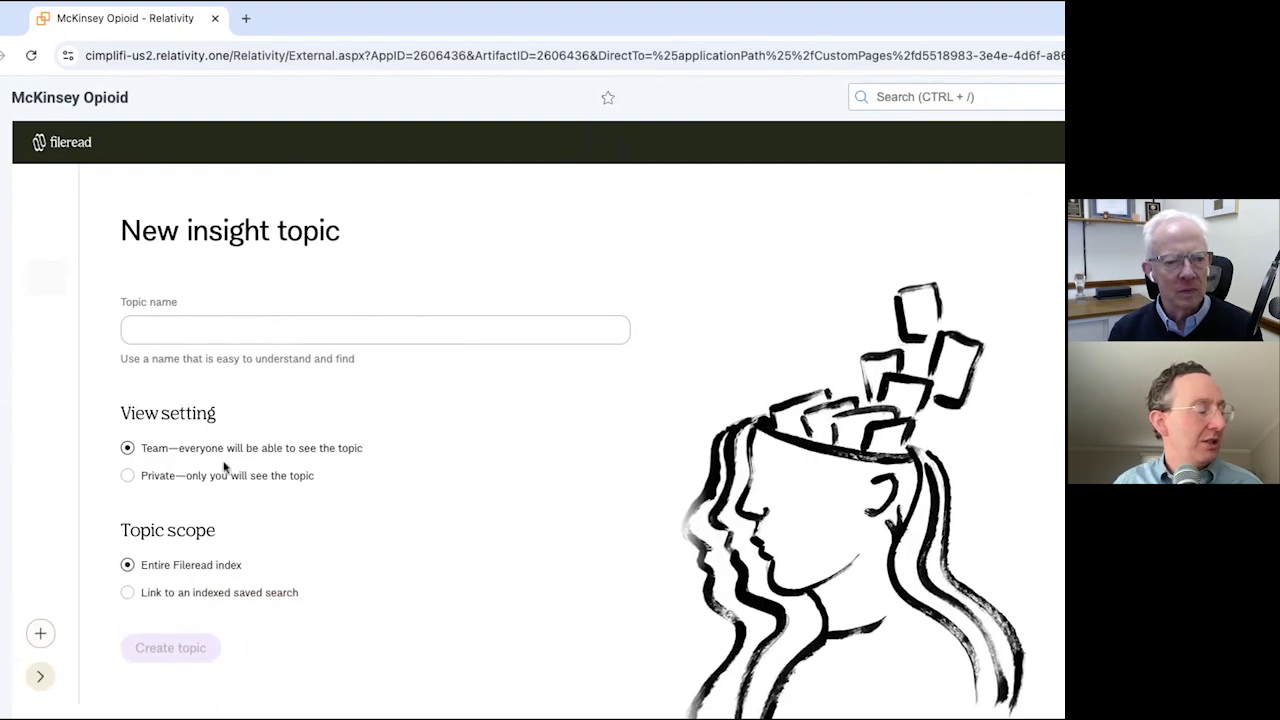
left_click(207, 330)
type("New topic")
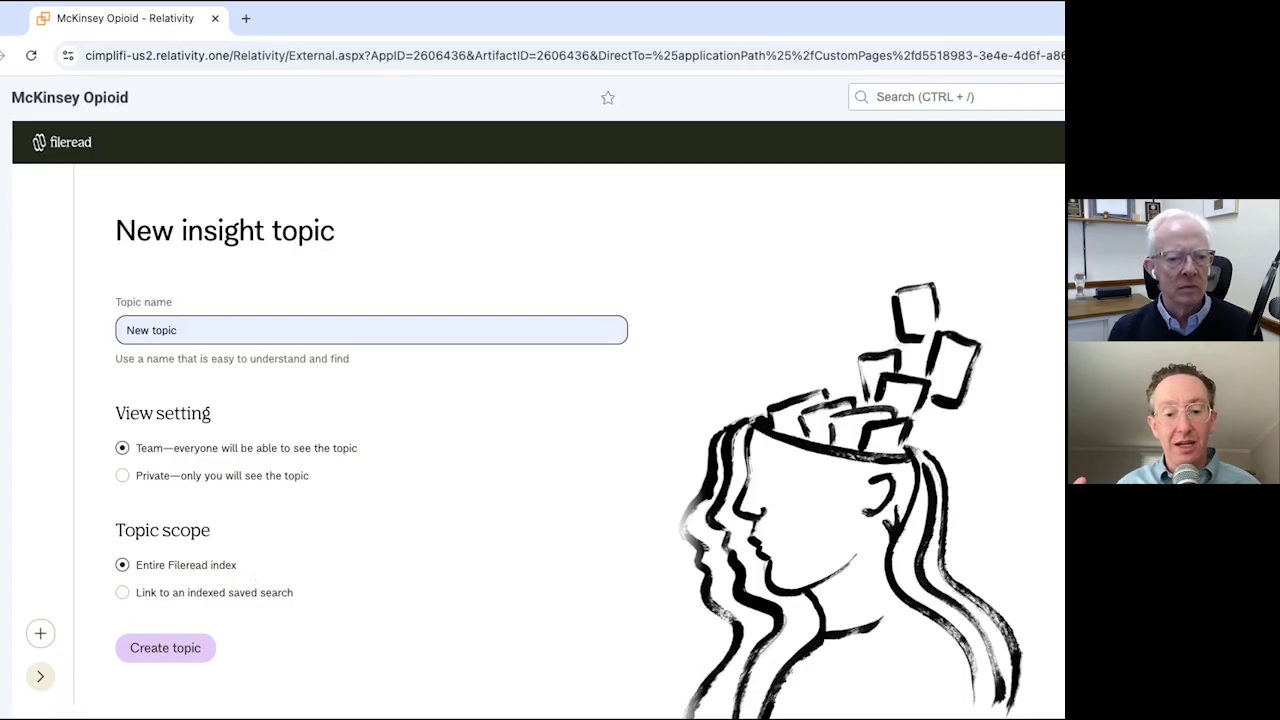
left_click(215, 596)
scroll(352, 440, "down", 6)
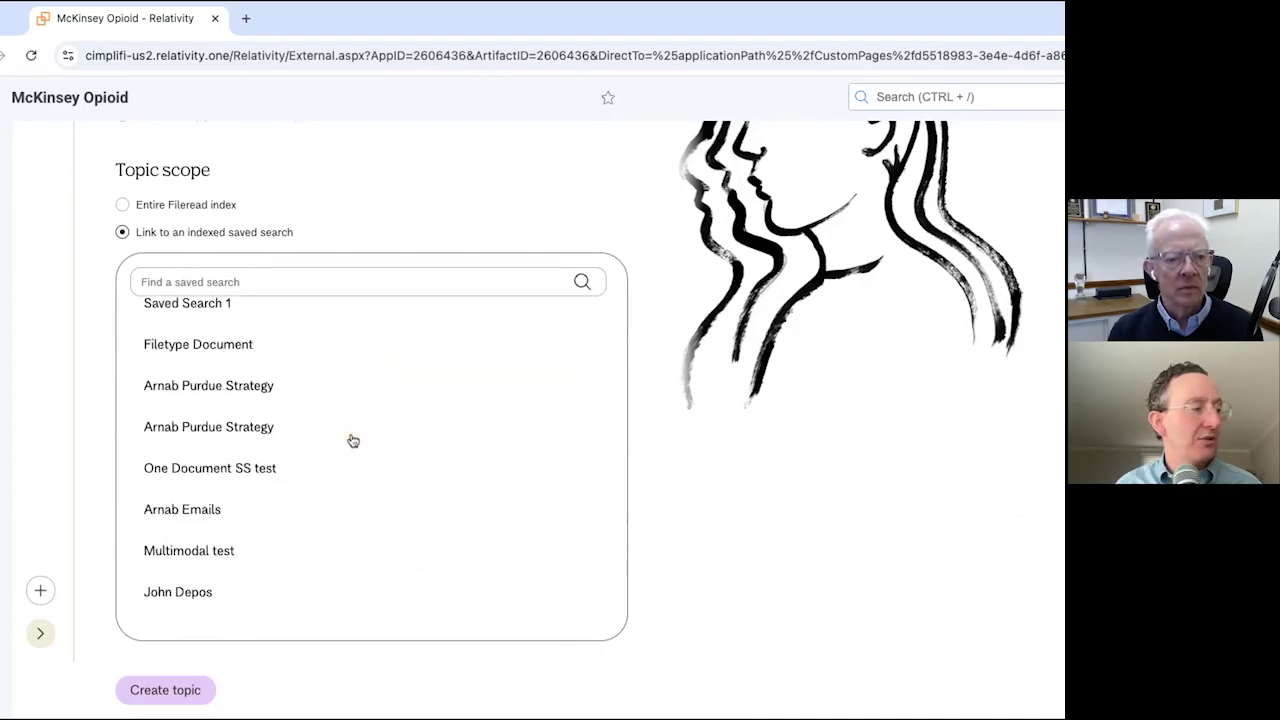
scroll(352, 440, "down", 2)
left_click(254, 412)
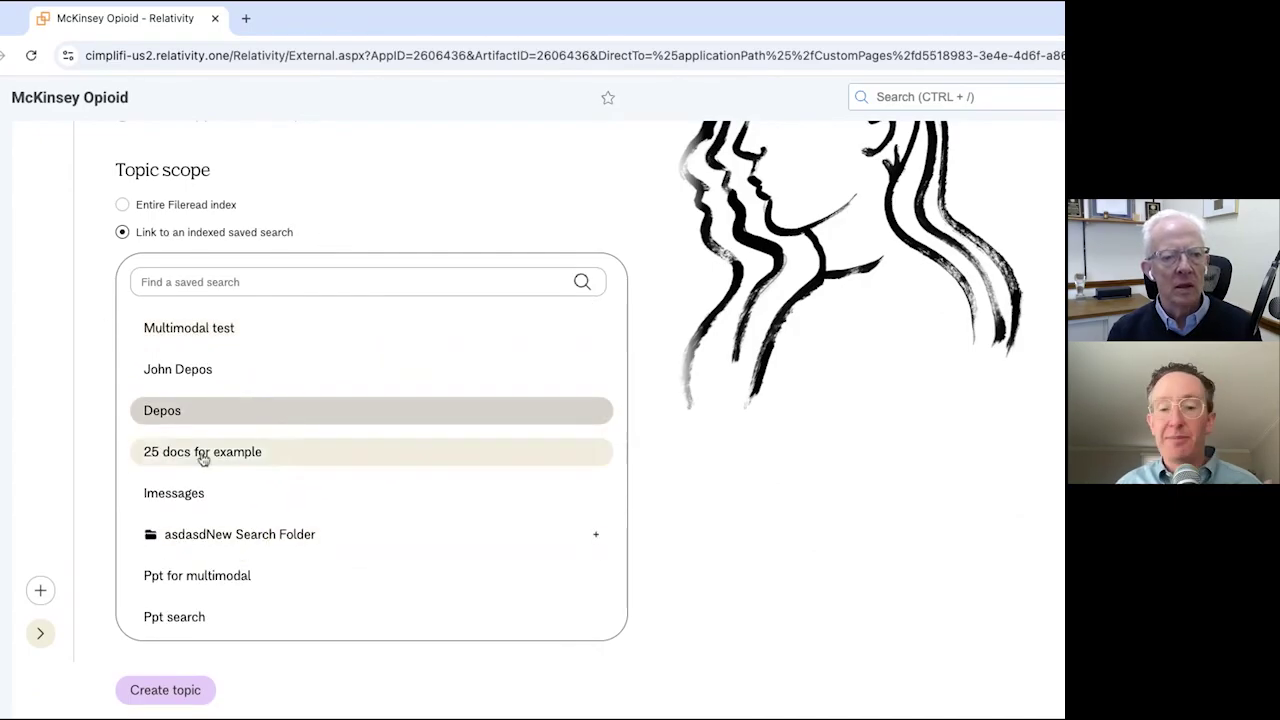
left_click(40, 632)
left_click(94, 284)
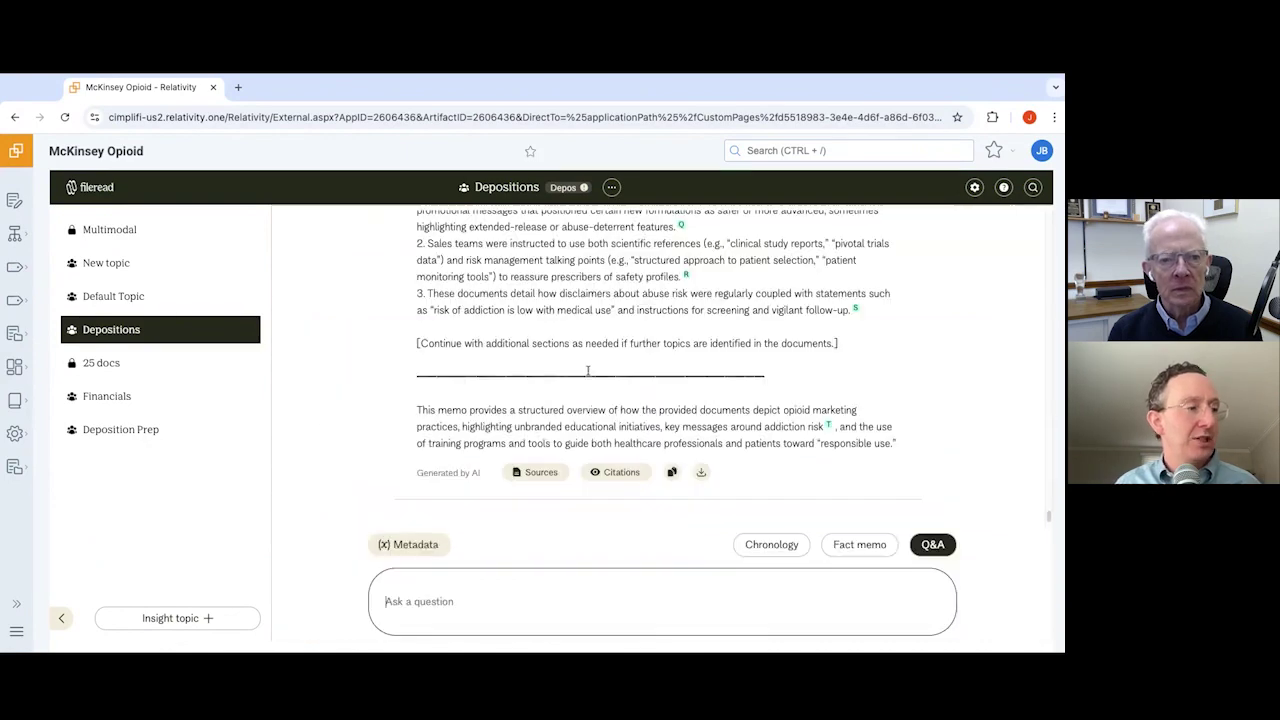
Step: Read through the Depositions answers, selecting the SOM and DEA bullet and the fact memo request
scroll(797, 378, "up", 15)
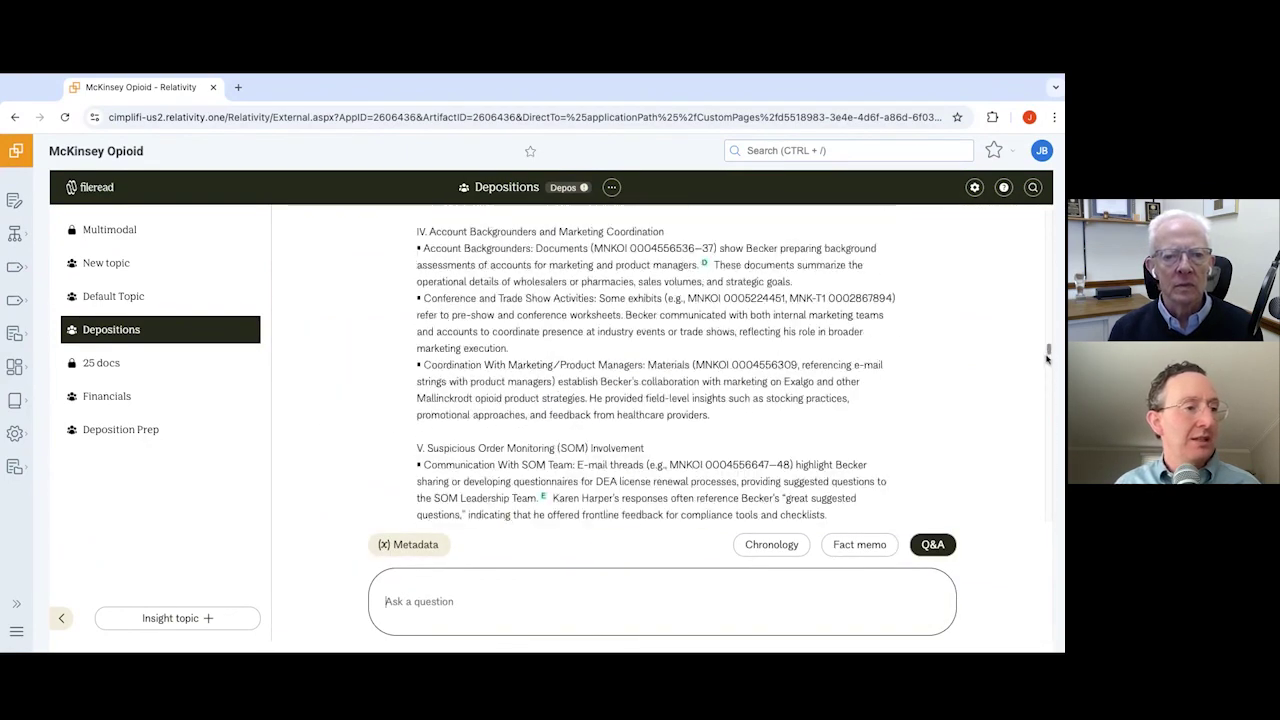
scroll(1046, 299, "up", 10)
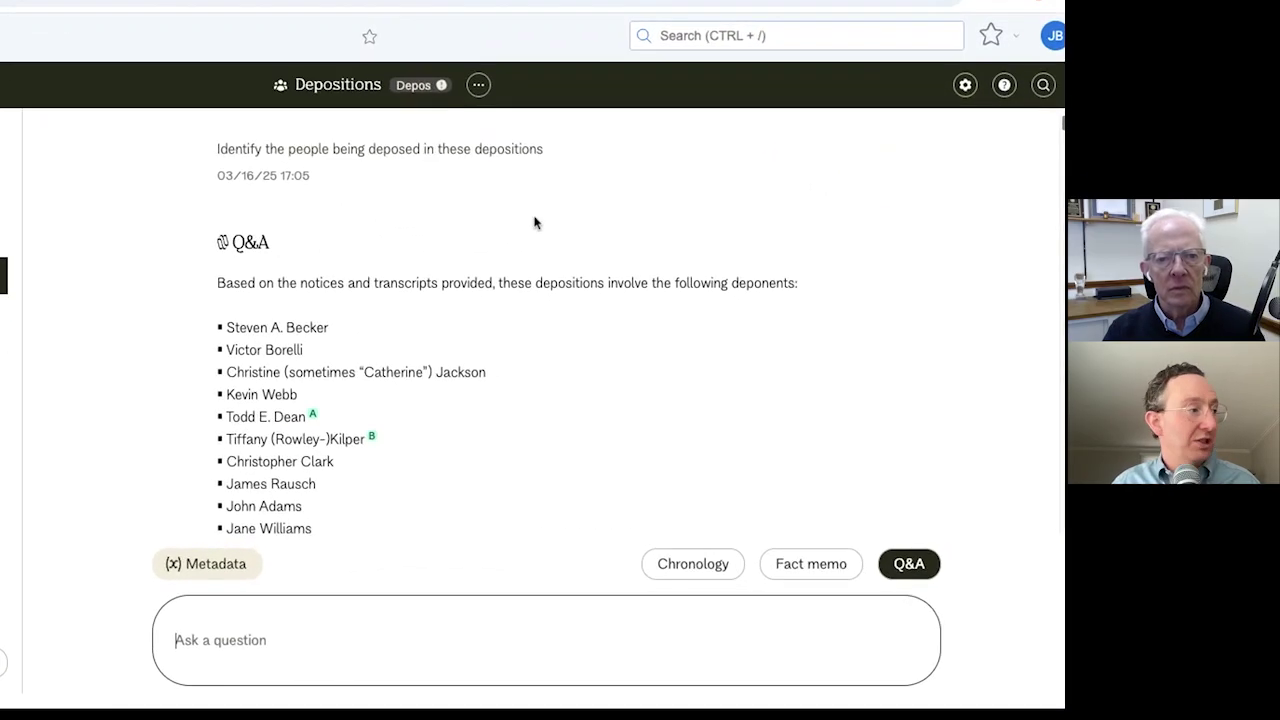
scroll(593, 273, "down", 3)
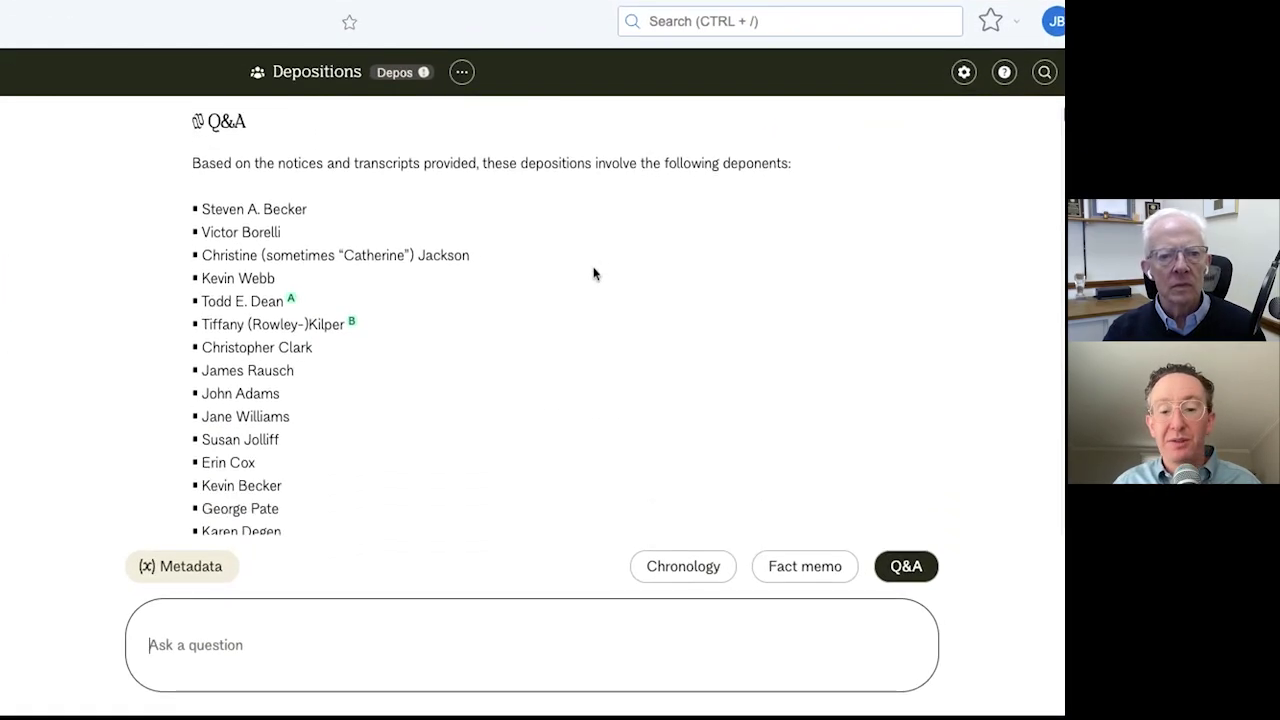
scroll(593, 273, "down", 5)
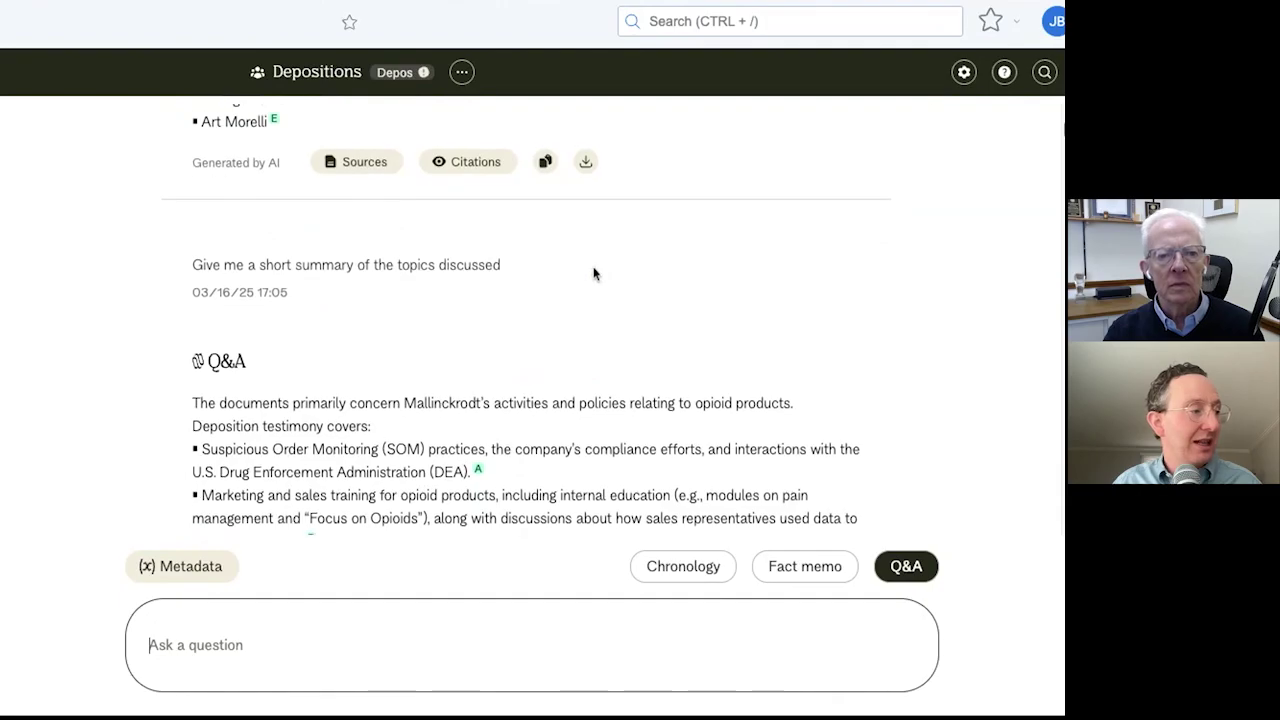
scroll(593, 273, "down", 2)
scroll(593, 273, "down", 1)
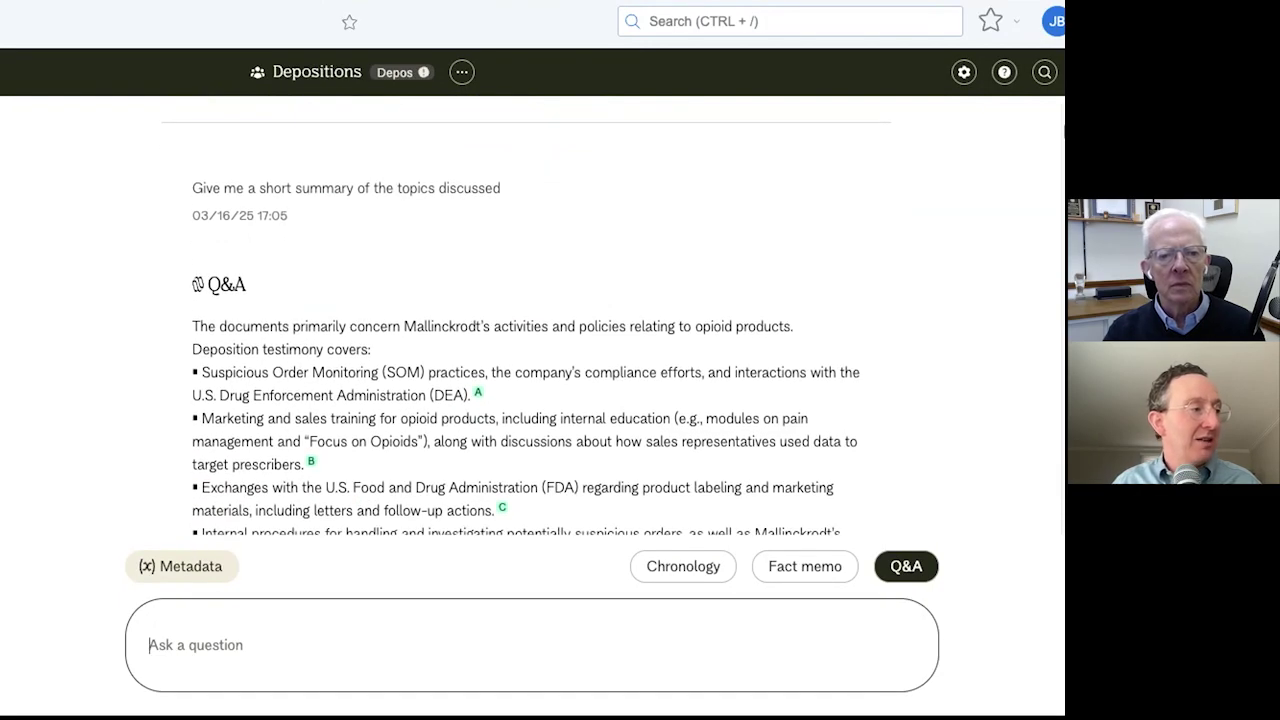
scroll(591, 286, "down", 1)
triple_click(347, 350)
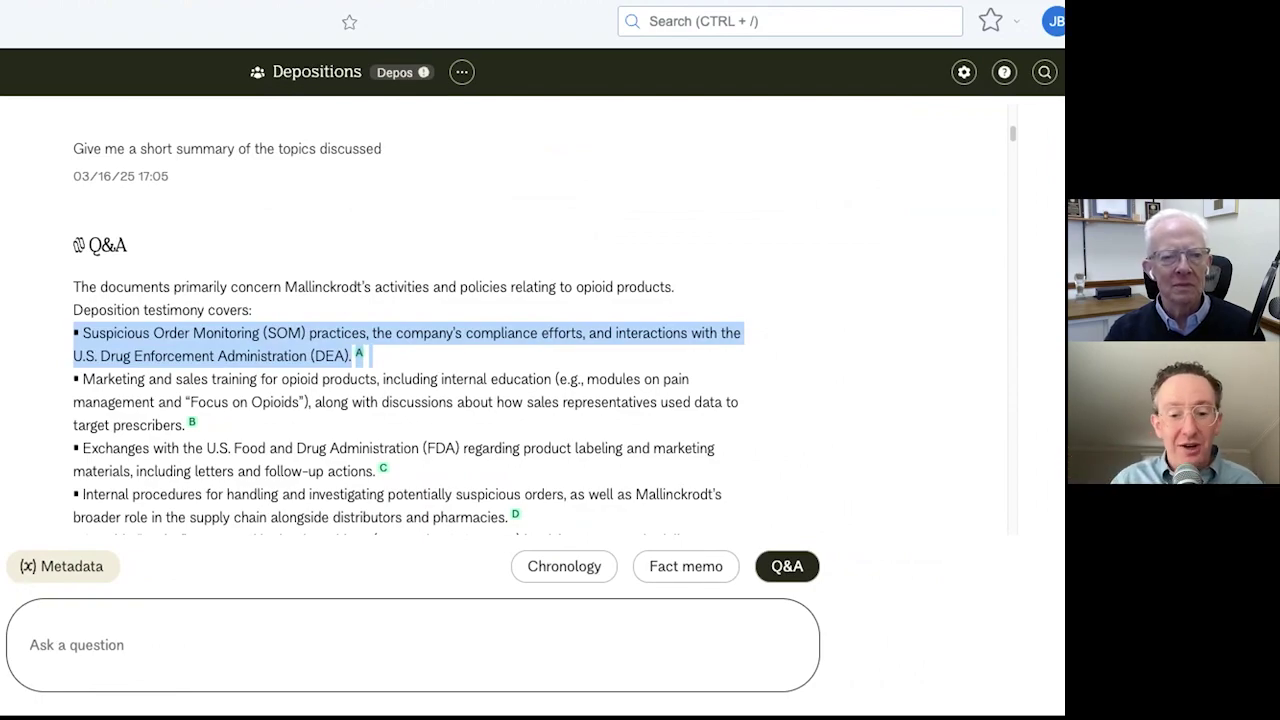
left_click(167, 350)
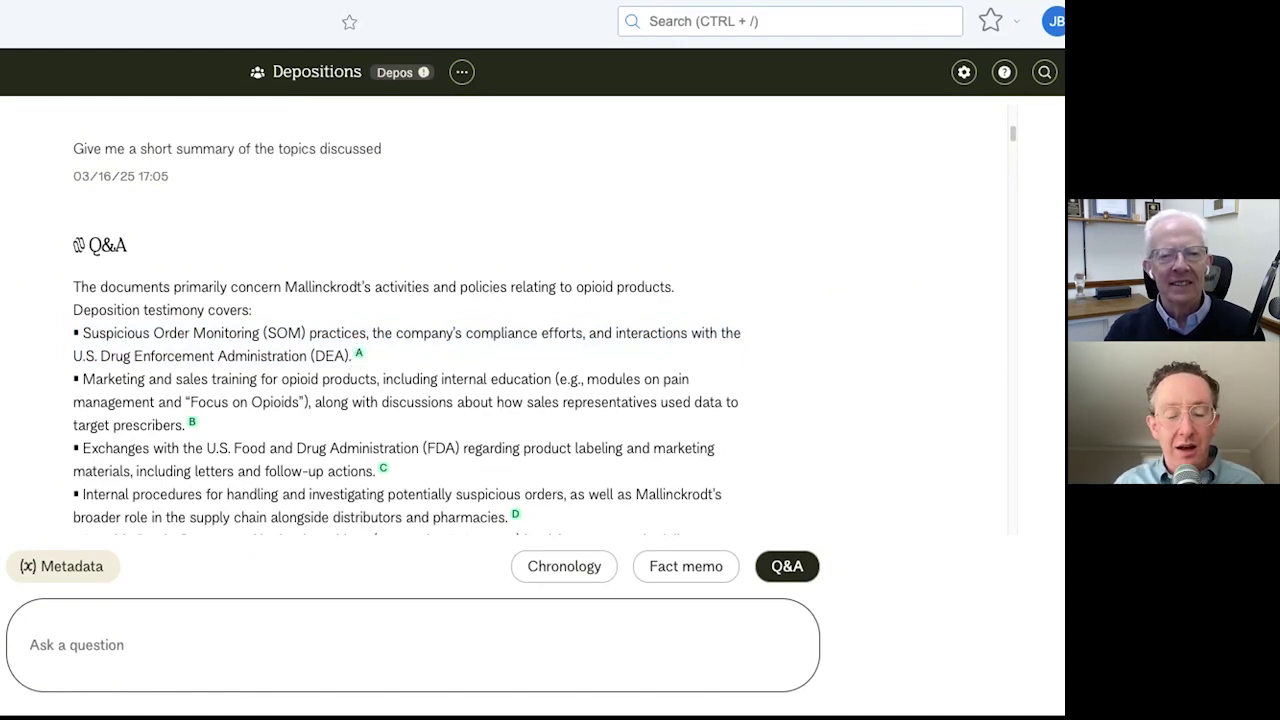
scroll(289, 400, "down", 6)
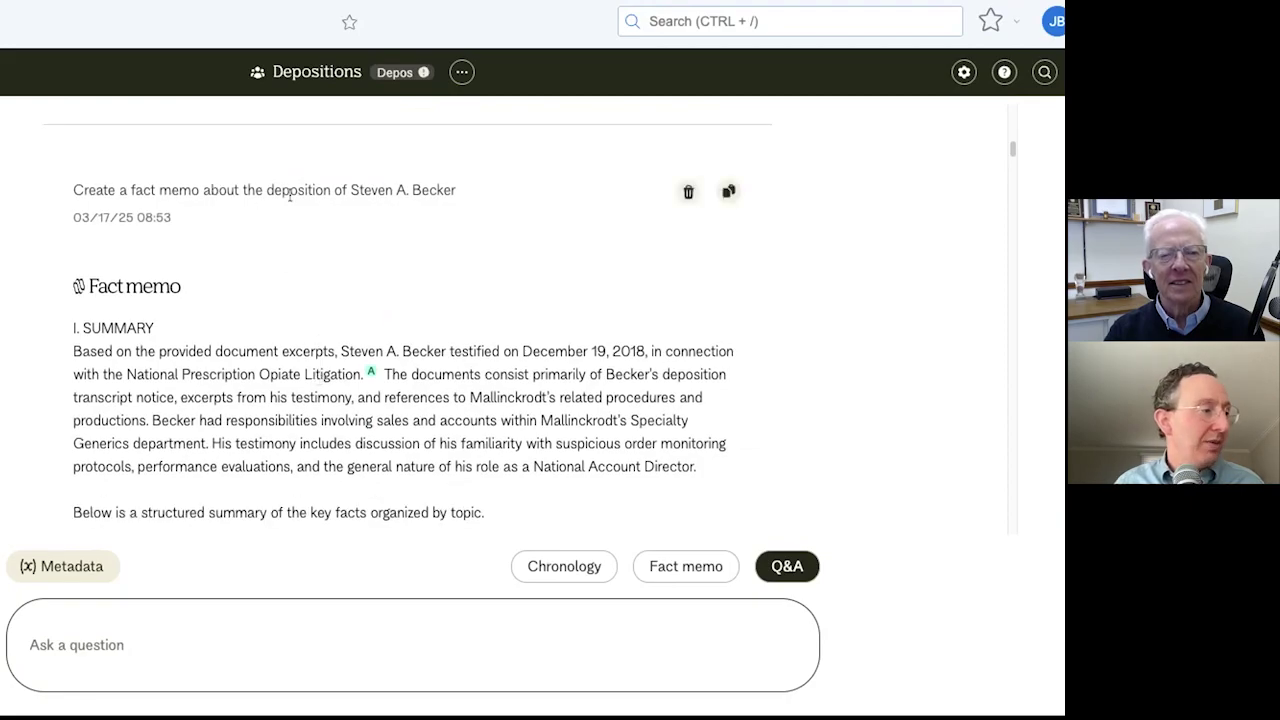
triple_click(267, 196)
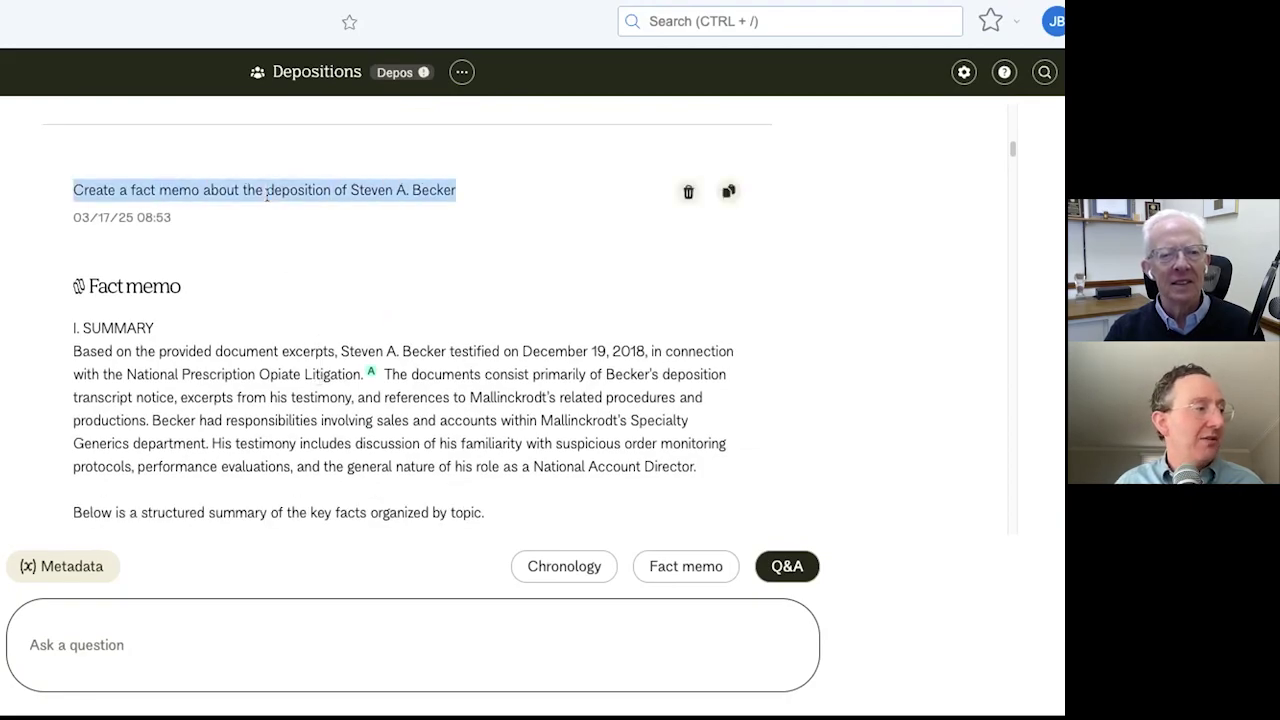
Step: Show sources for document possession, the National Account Director role, and the performance notification
scroll(305, 279, "down", 2)
scroll(305, 279, "down", 1)
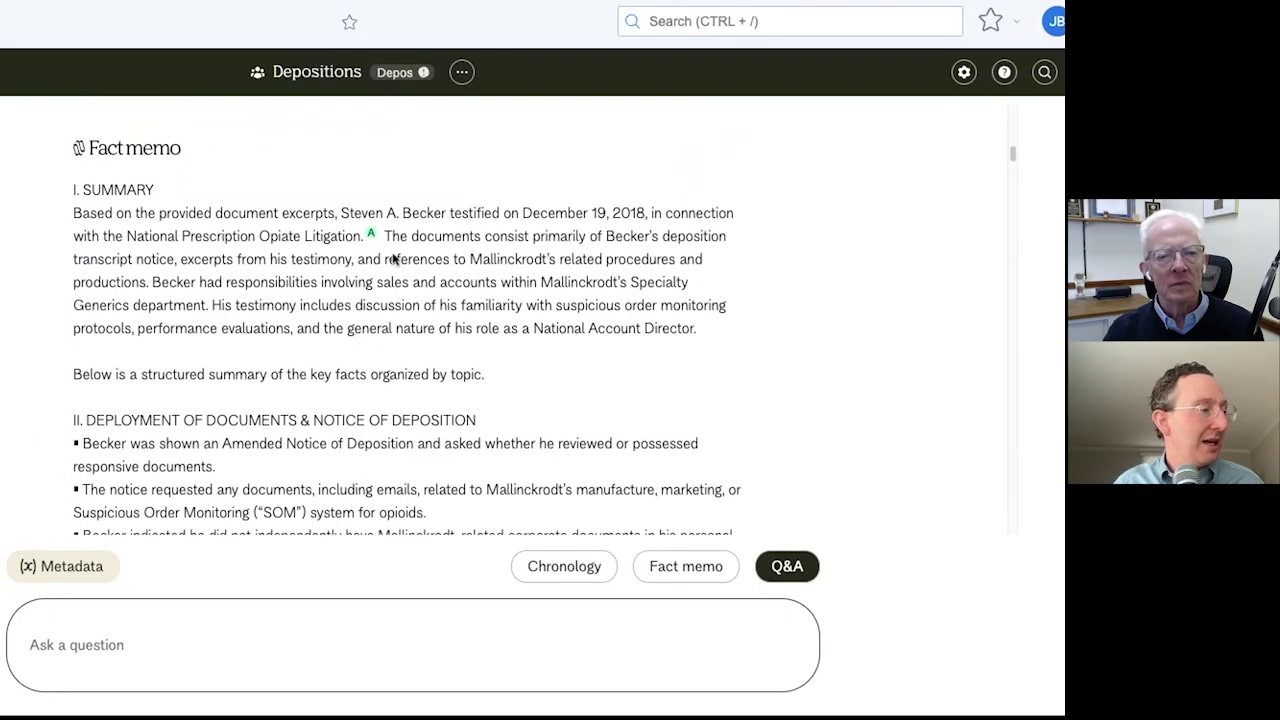
scroll(395, 259, "down", 4)
left_click(324, 259)
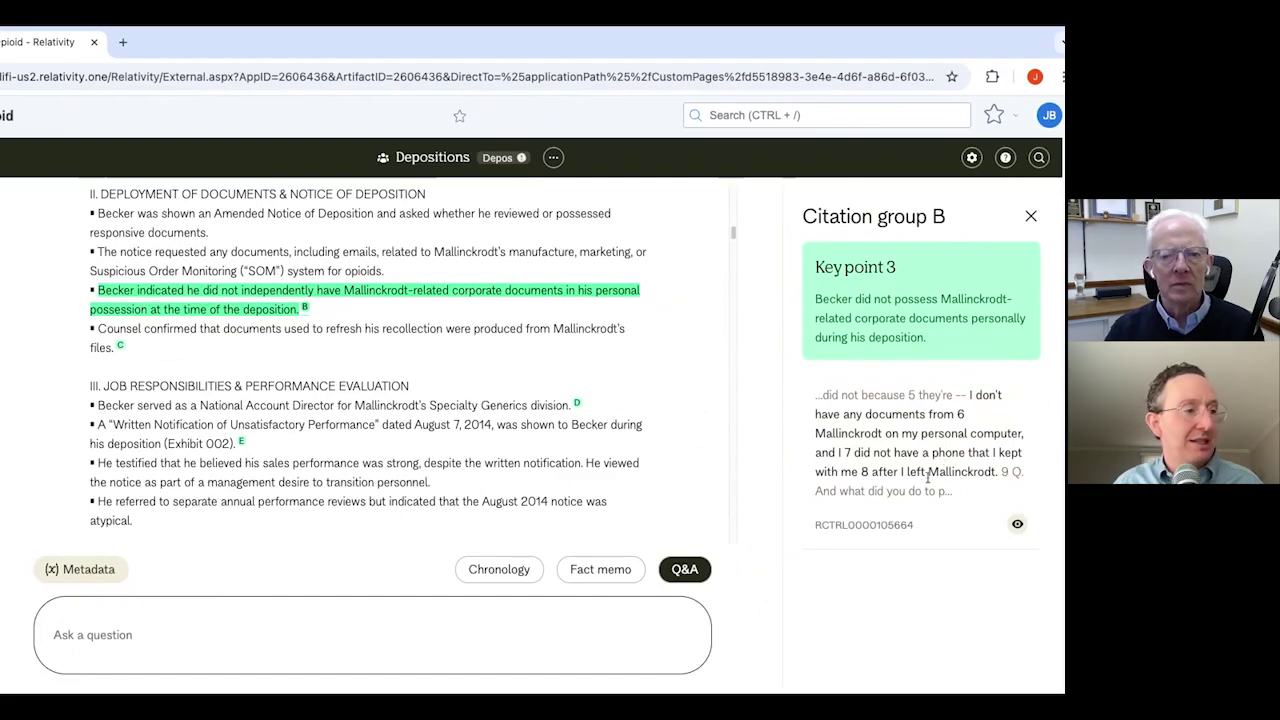
left_click(576, 402)
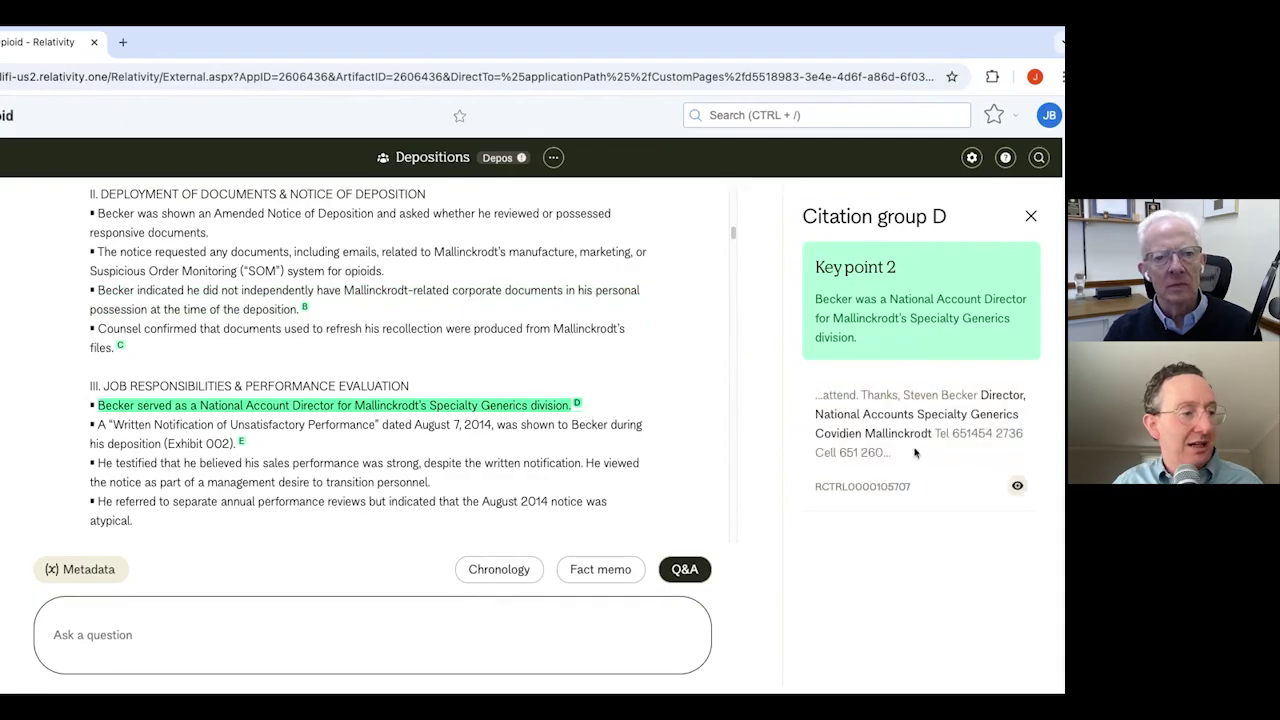
left_click(241, 441)
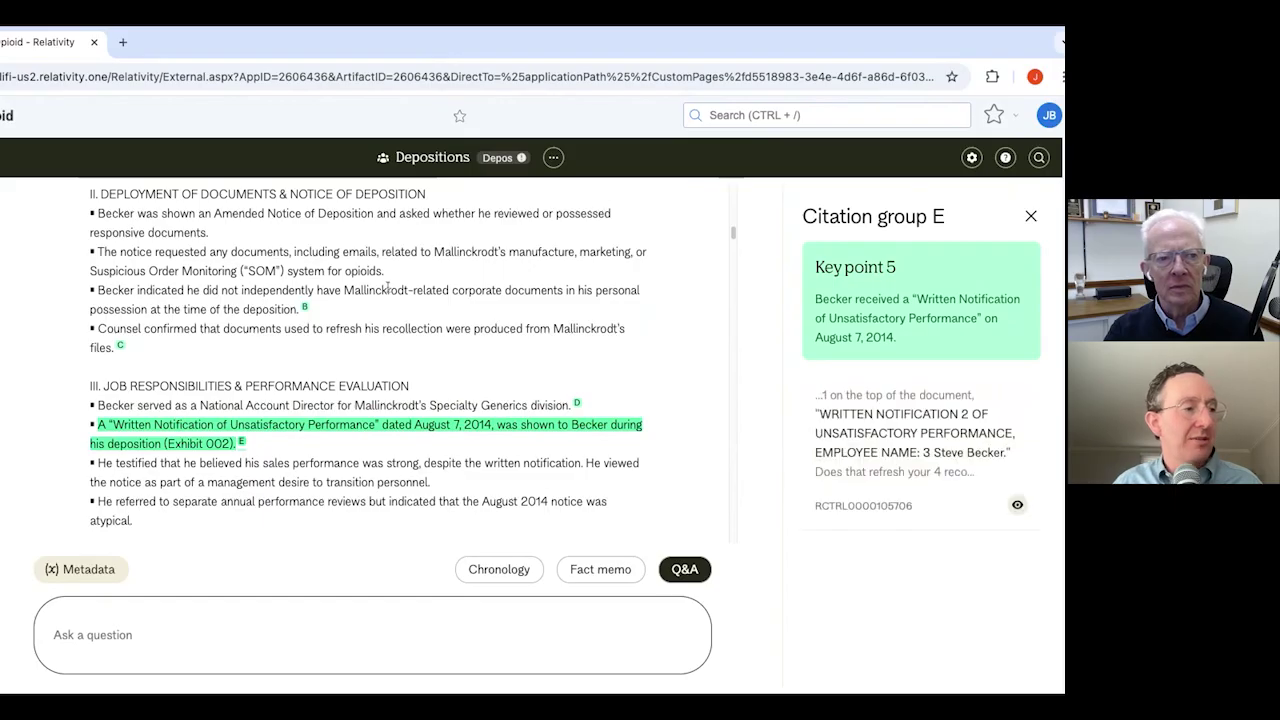
Step: Check the Depos search details and select its 87 indexed documents count
scroll(300, 297, "up", 1)
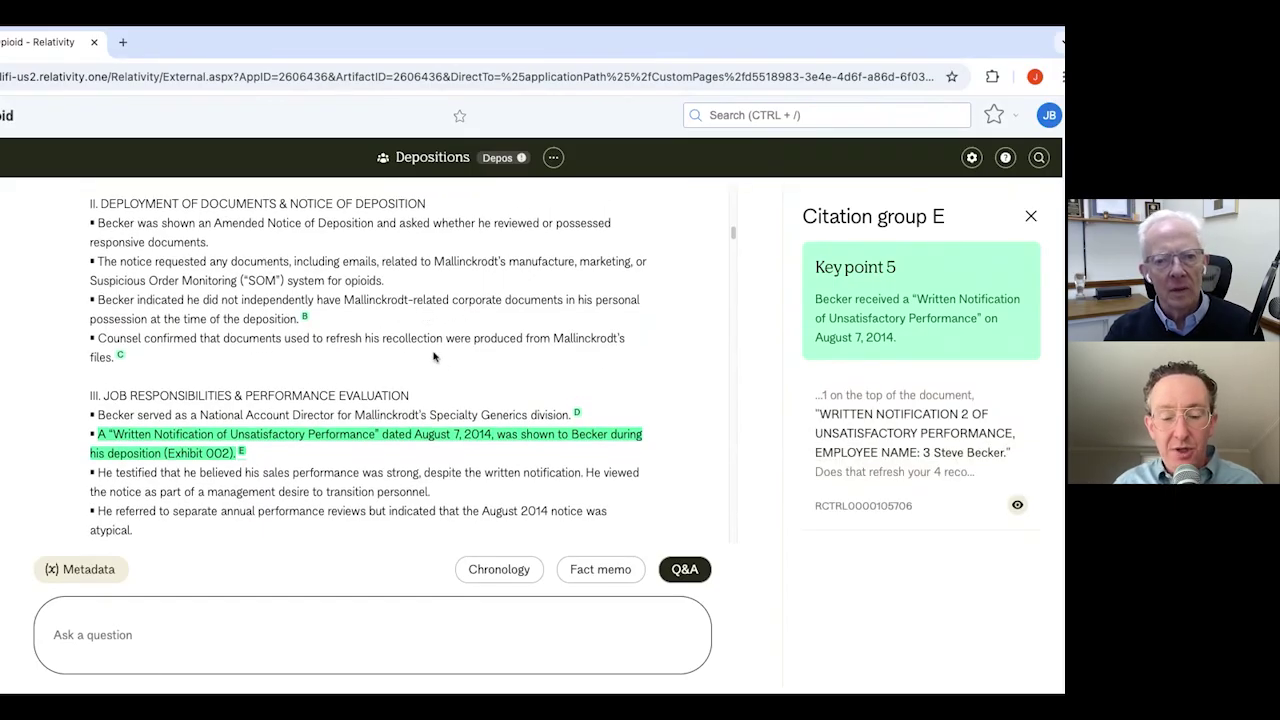
scroll(434, 356, "up", 15)
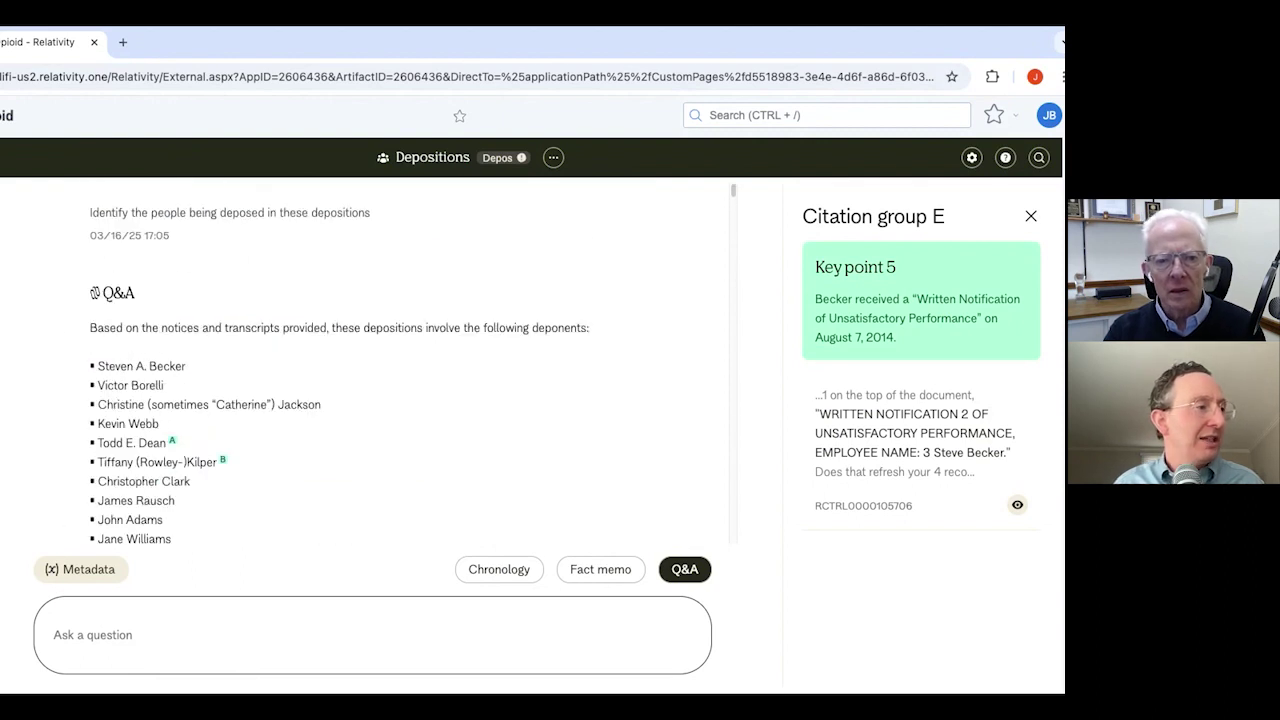
mouse_move(521, 158)
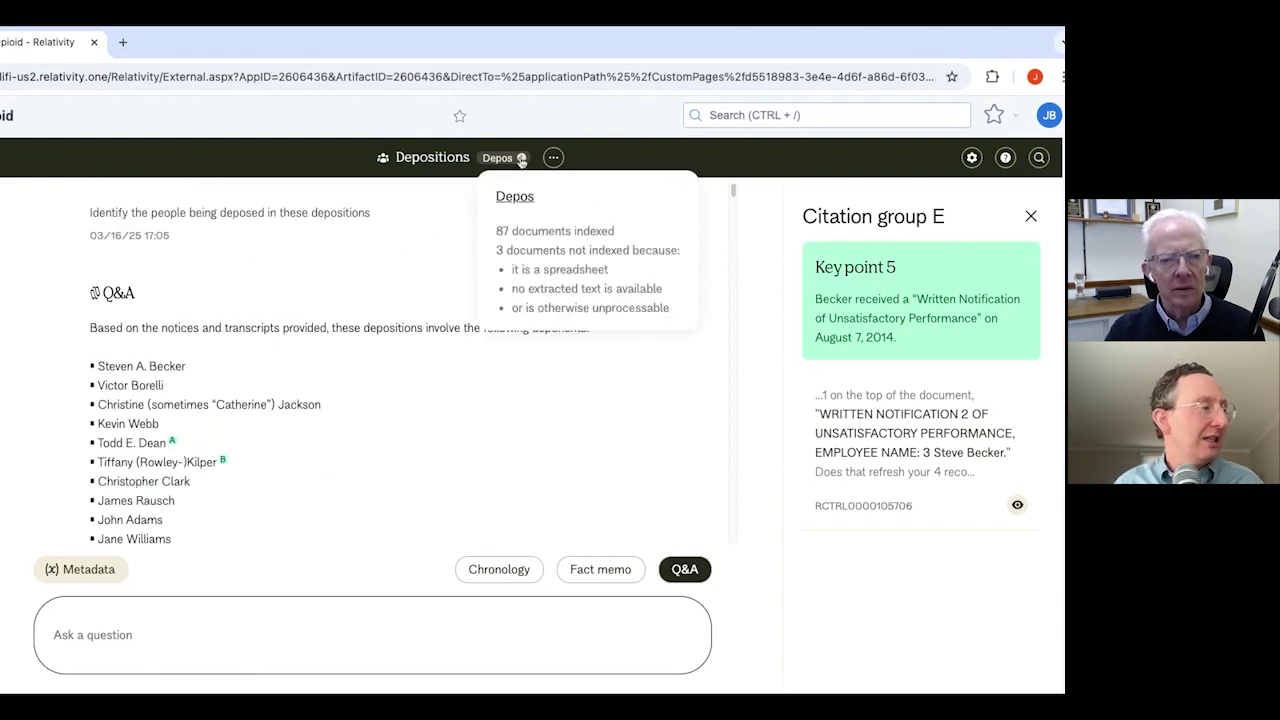
triple_click(502, 231)
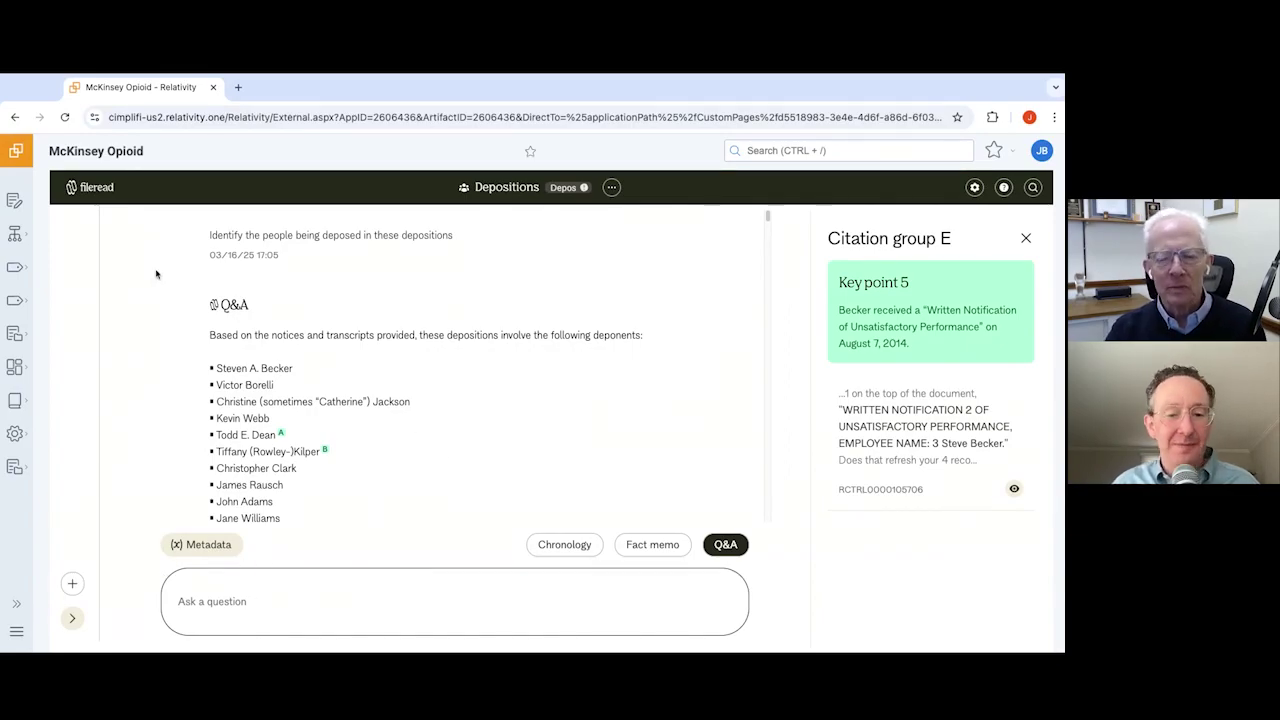
Step: Switch to the Default Topic, try a _Date_Created 'is not' metadata filter, then remove it
left_click(88, 238)
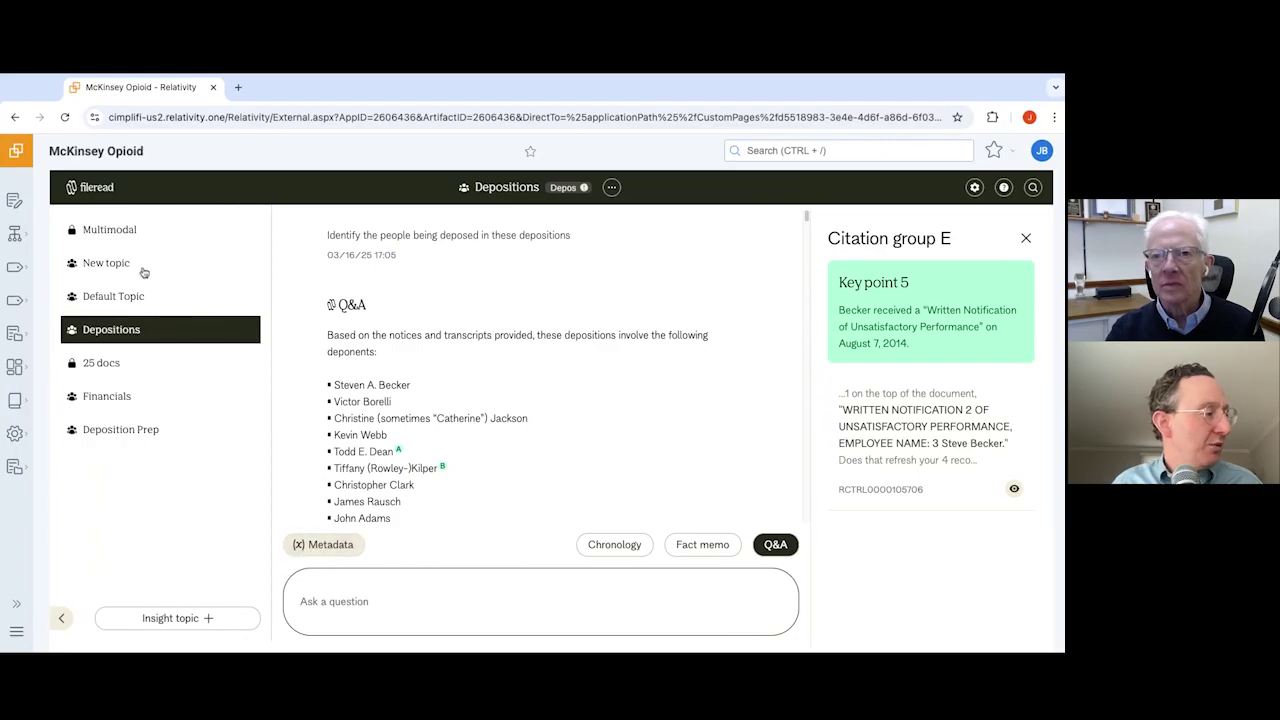
left_click(129, 296)
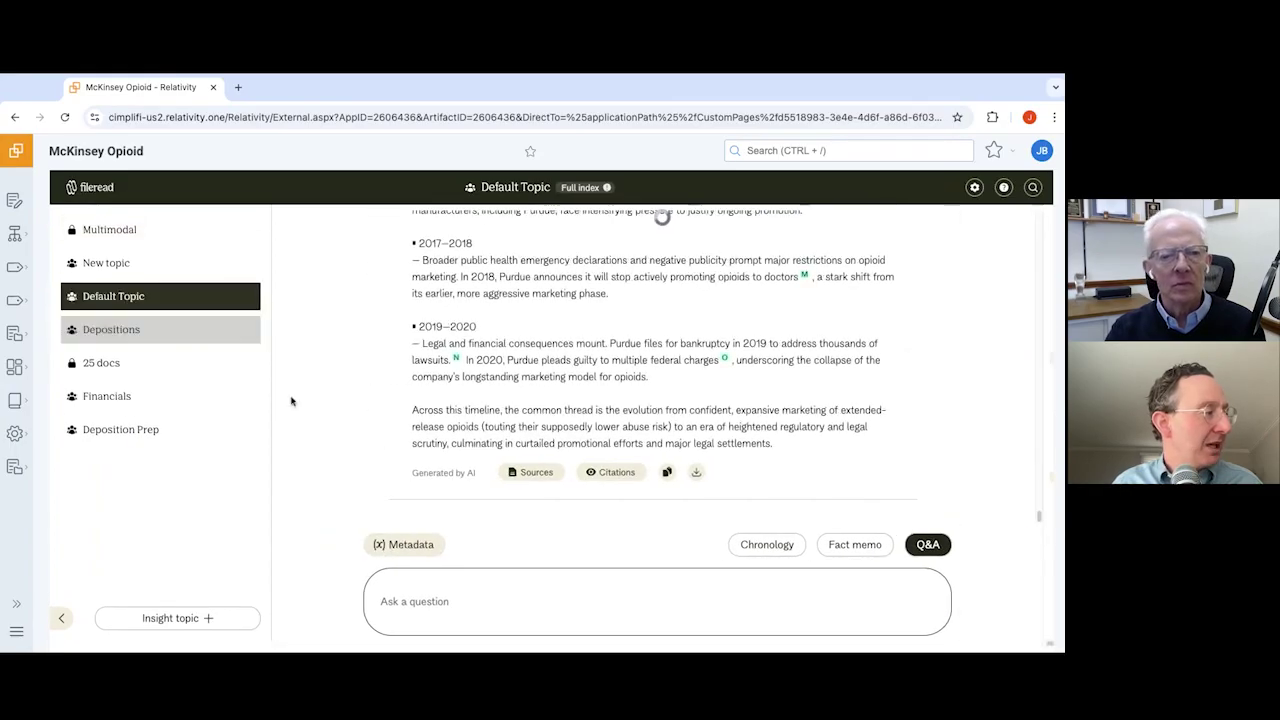
left_click(418, 546)
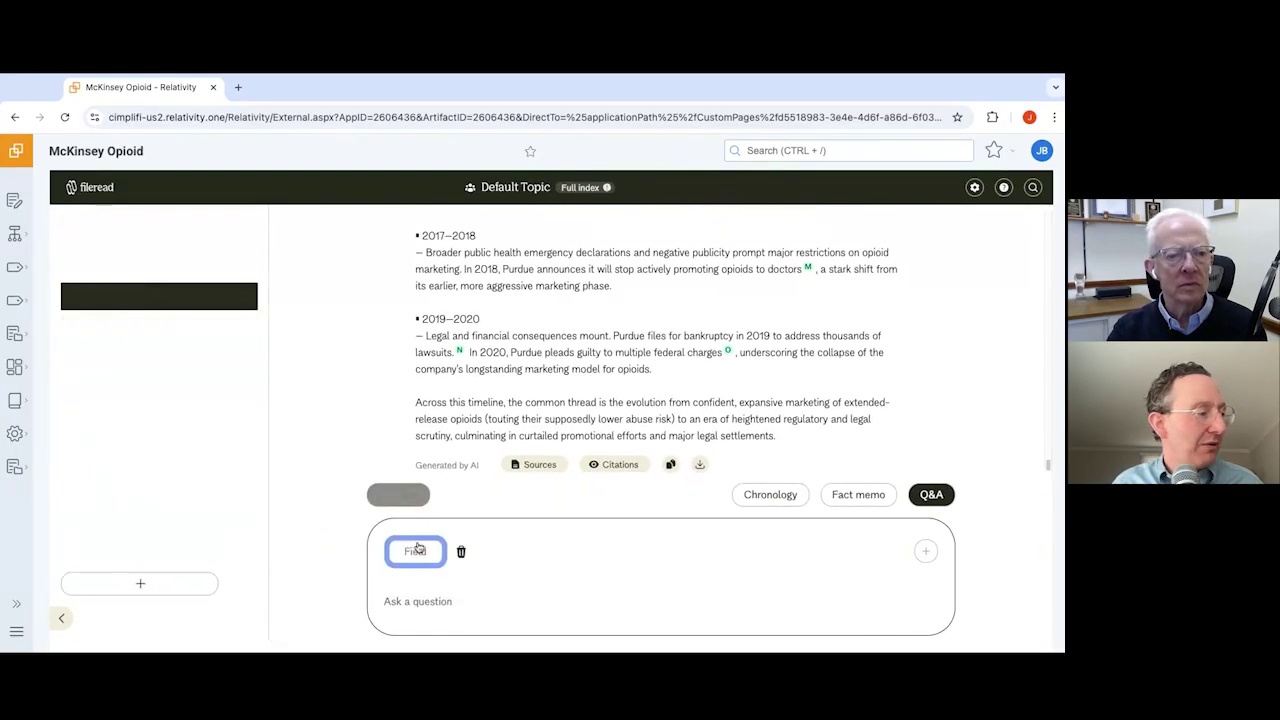
left_click(326, 553)
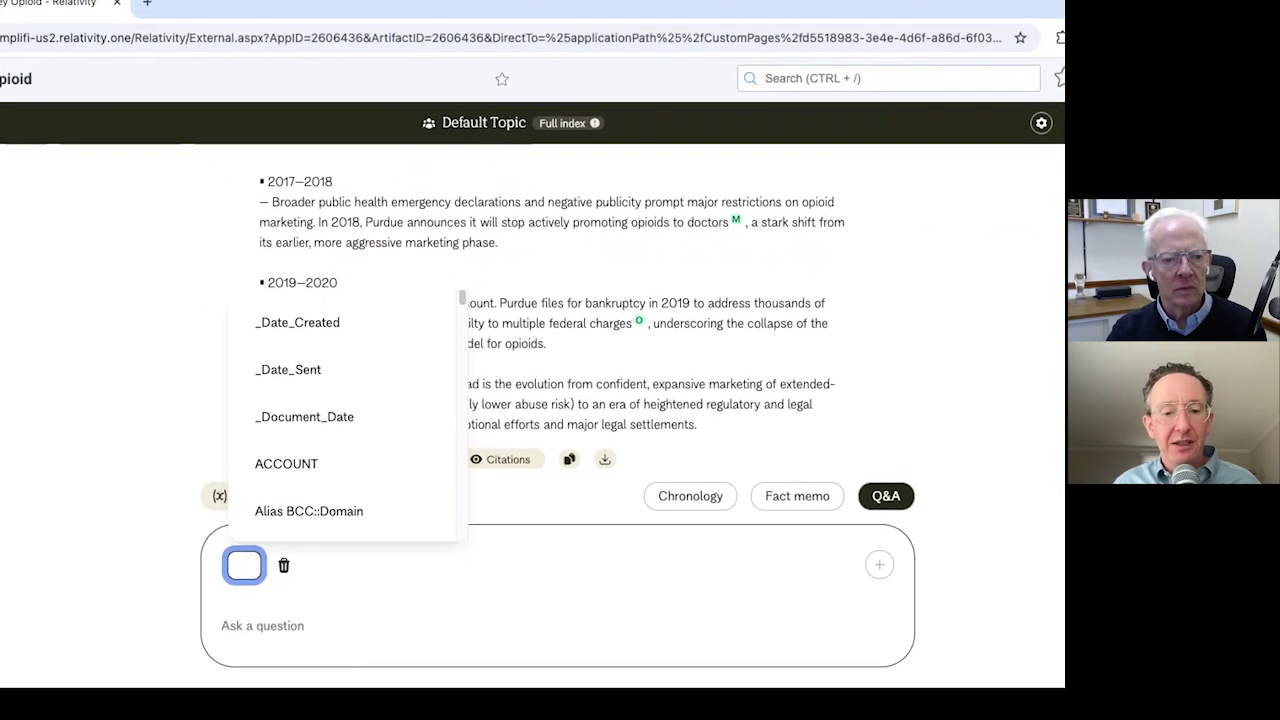
left_click(325, 335)
left_click(362, 564)
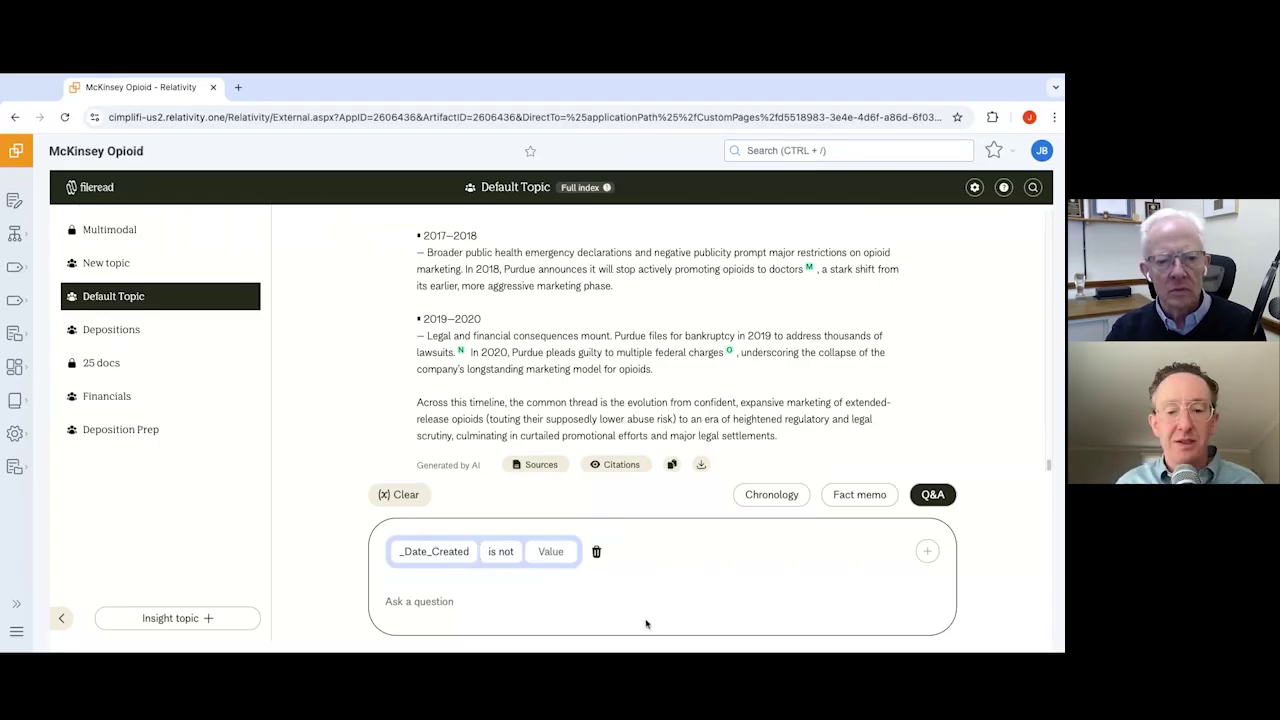
left_click(596, 551)
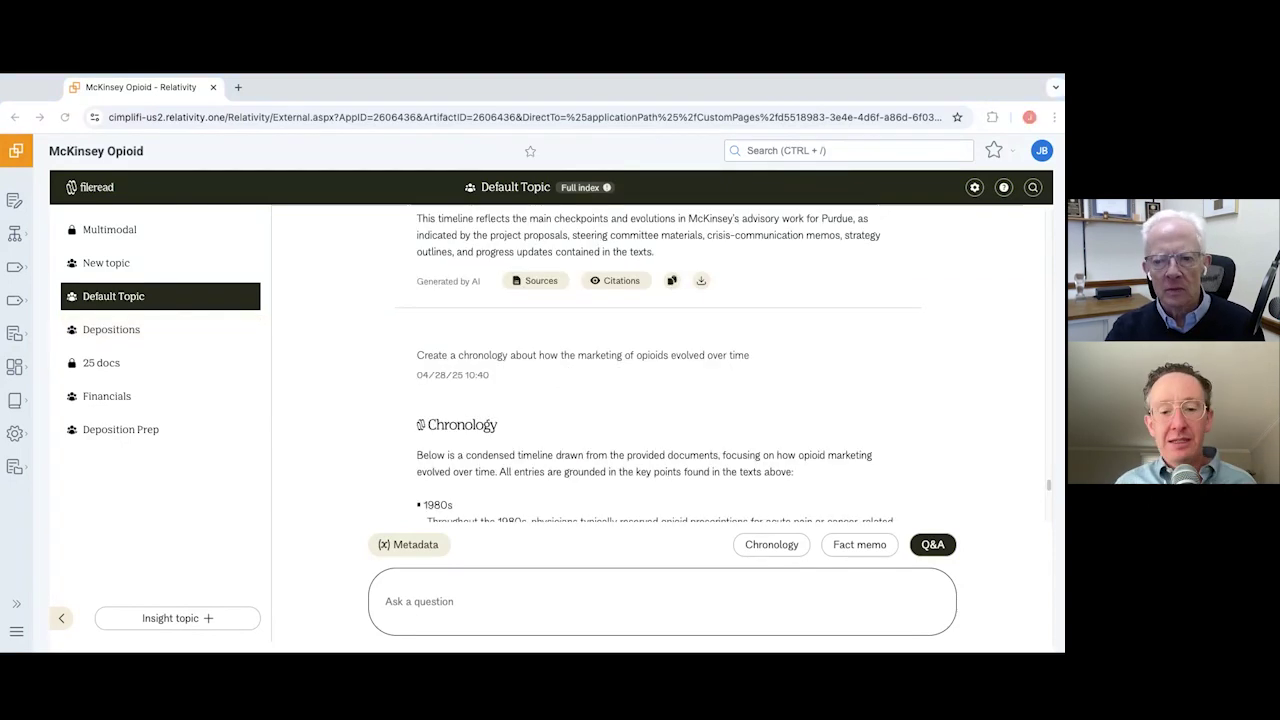
Step: Scroll the chronology to OxyContin's December 1995 FDA approval and show its citation D sources
scroll(871, 234, "down", 1)
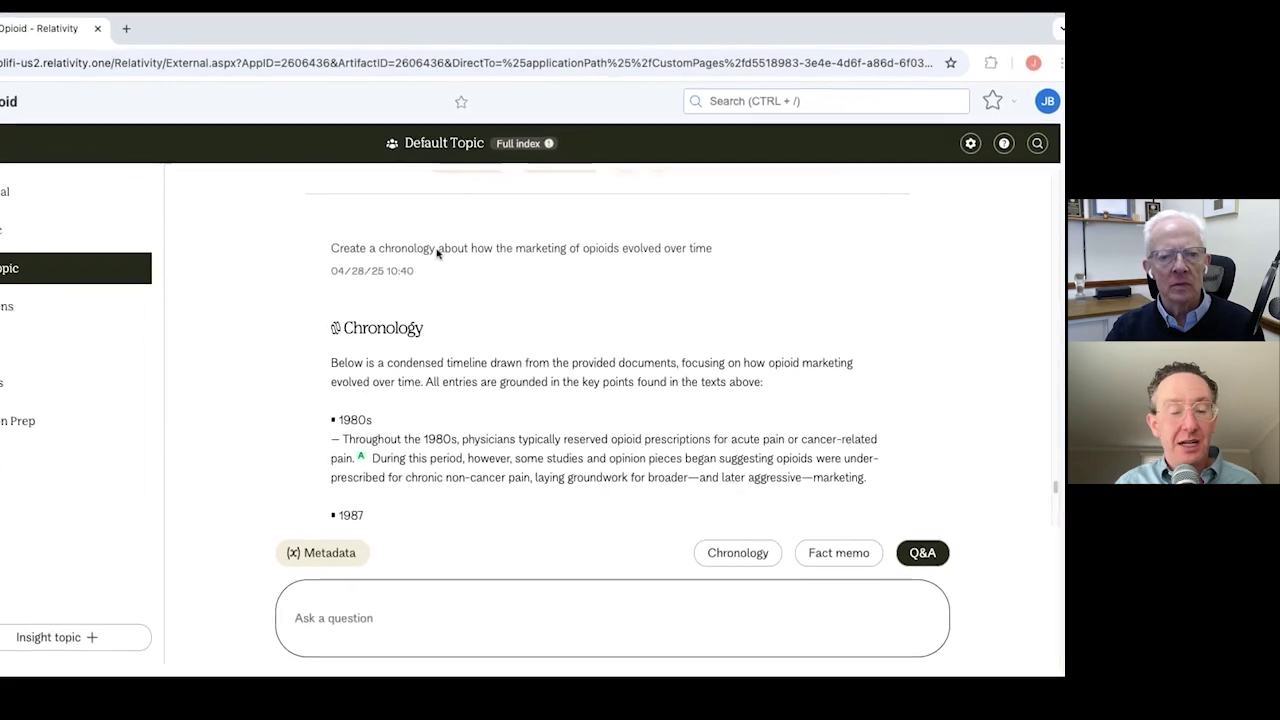
scroll(500, 235, "down", 1)
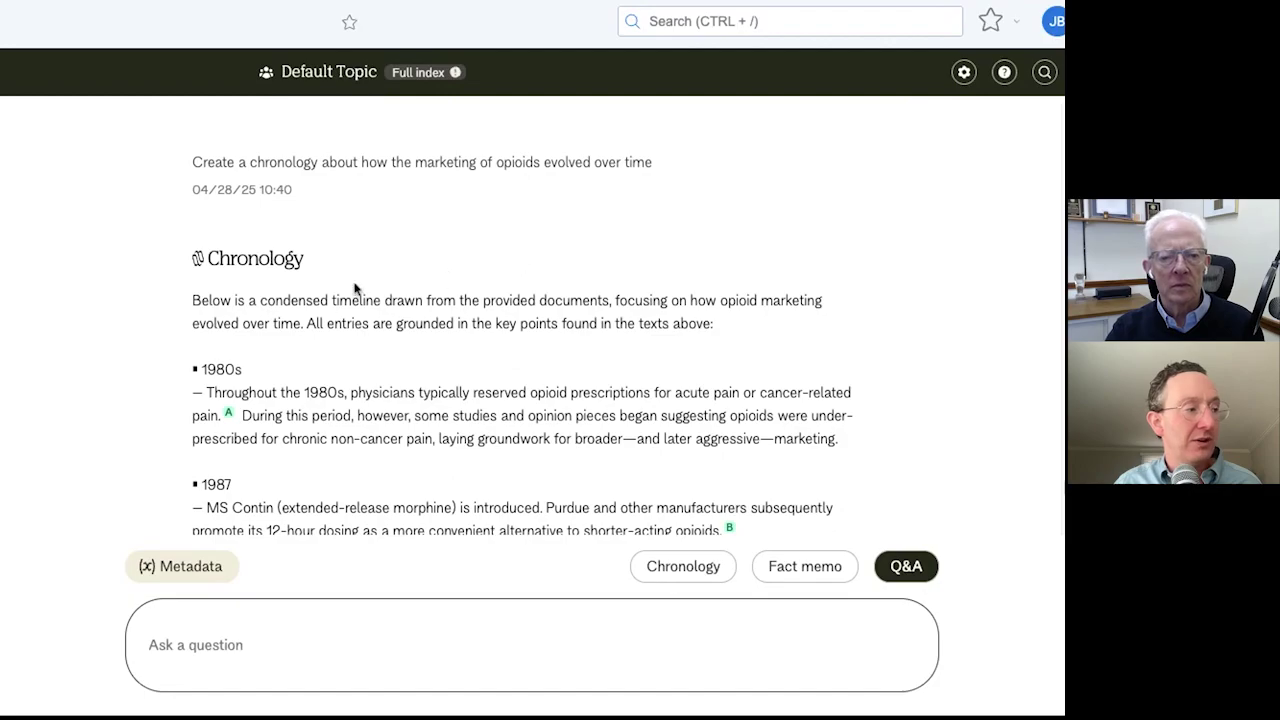
scroll(350, 280, "down", 4)
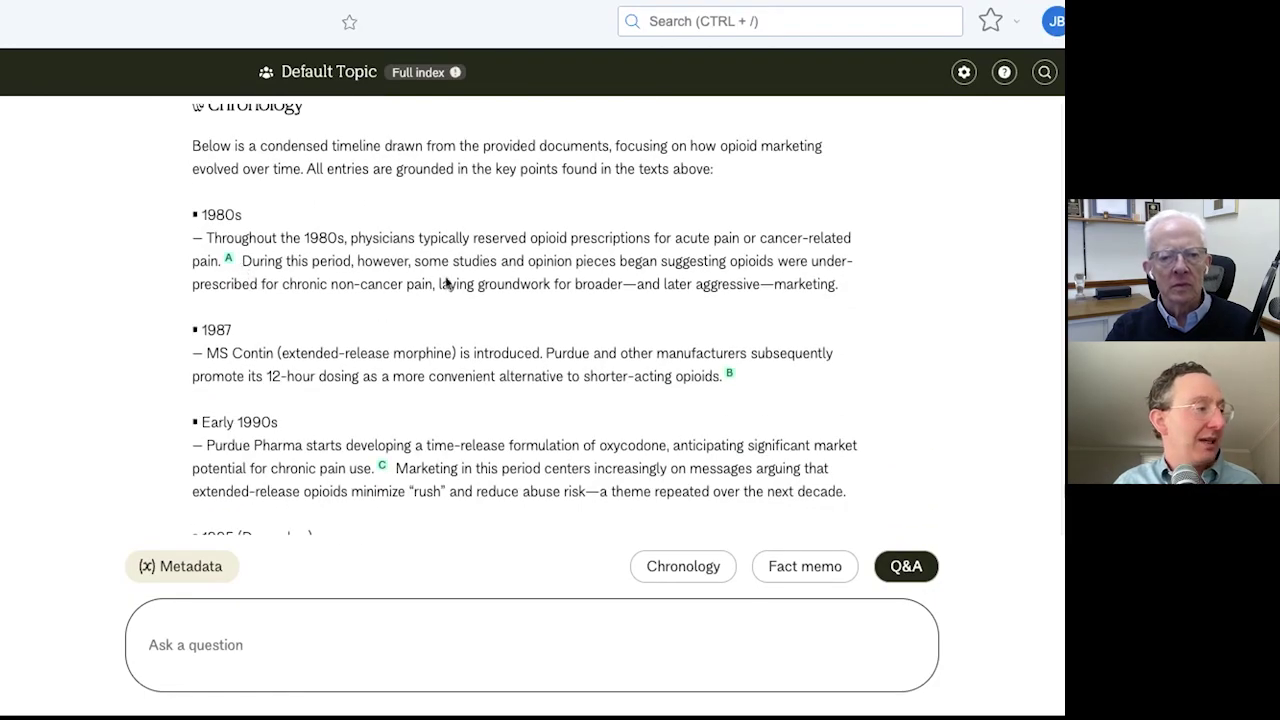
scroll(351, 391, "down", 3)
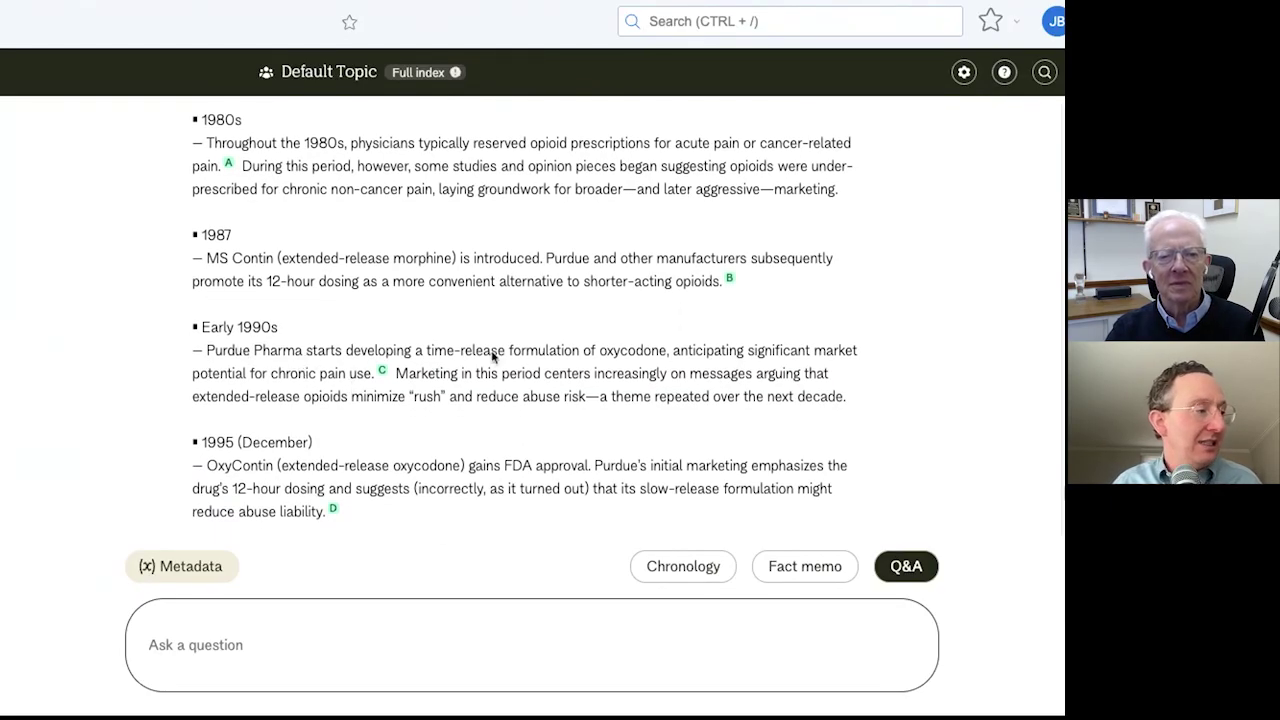
scroll(405, 388, "down", 4)
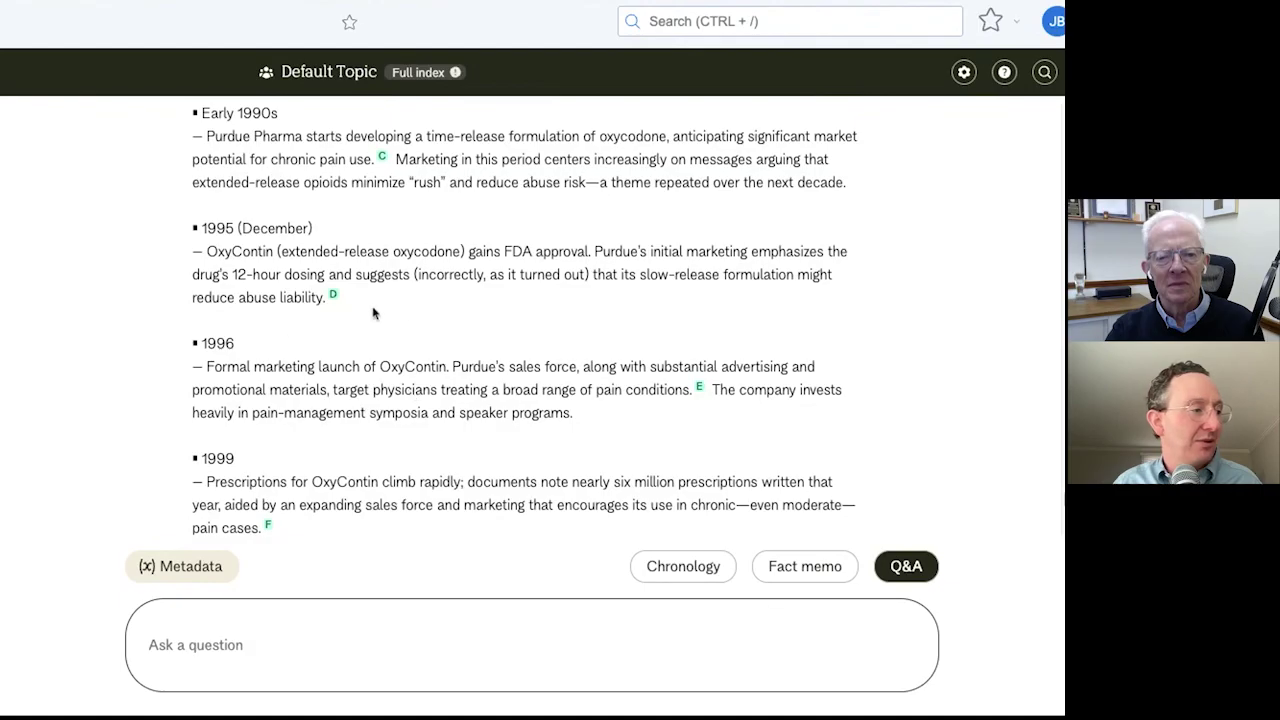
left_click(334, 298)
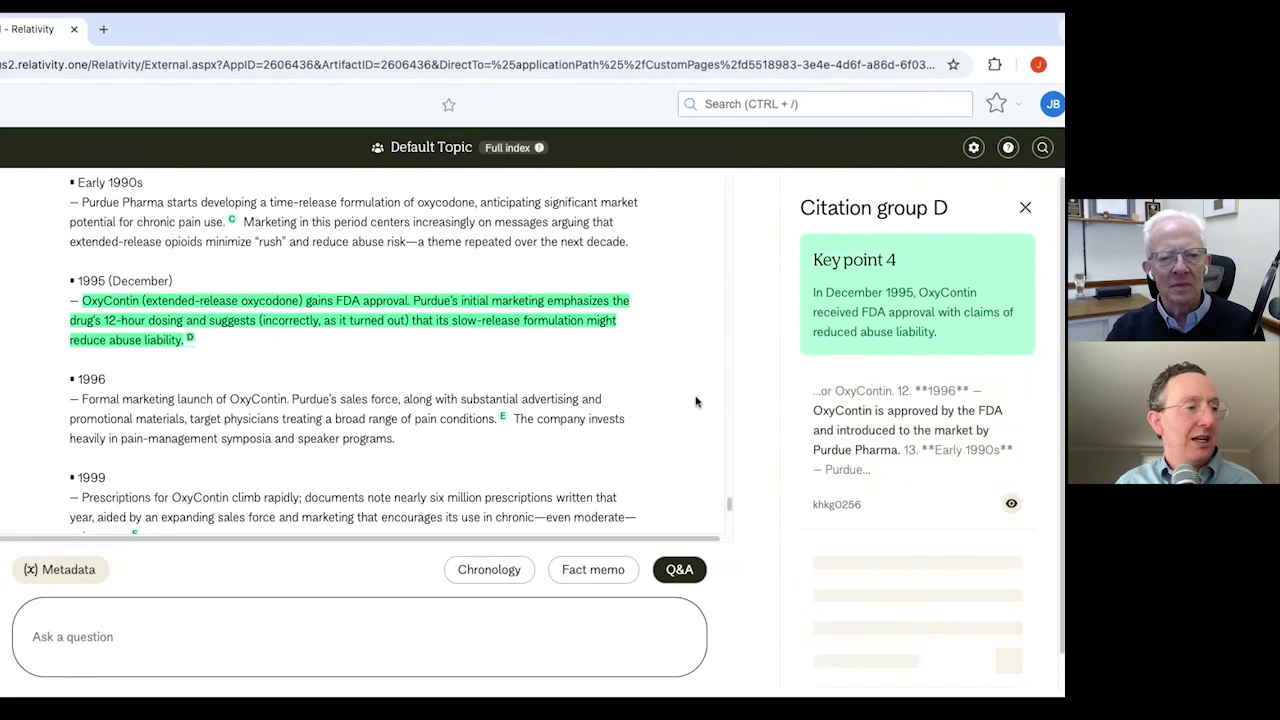
scroll(887, 429, "down", 1)
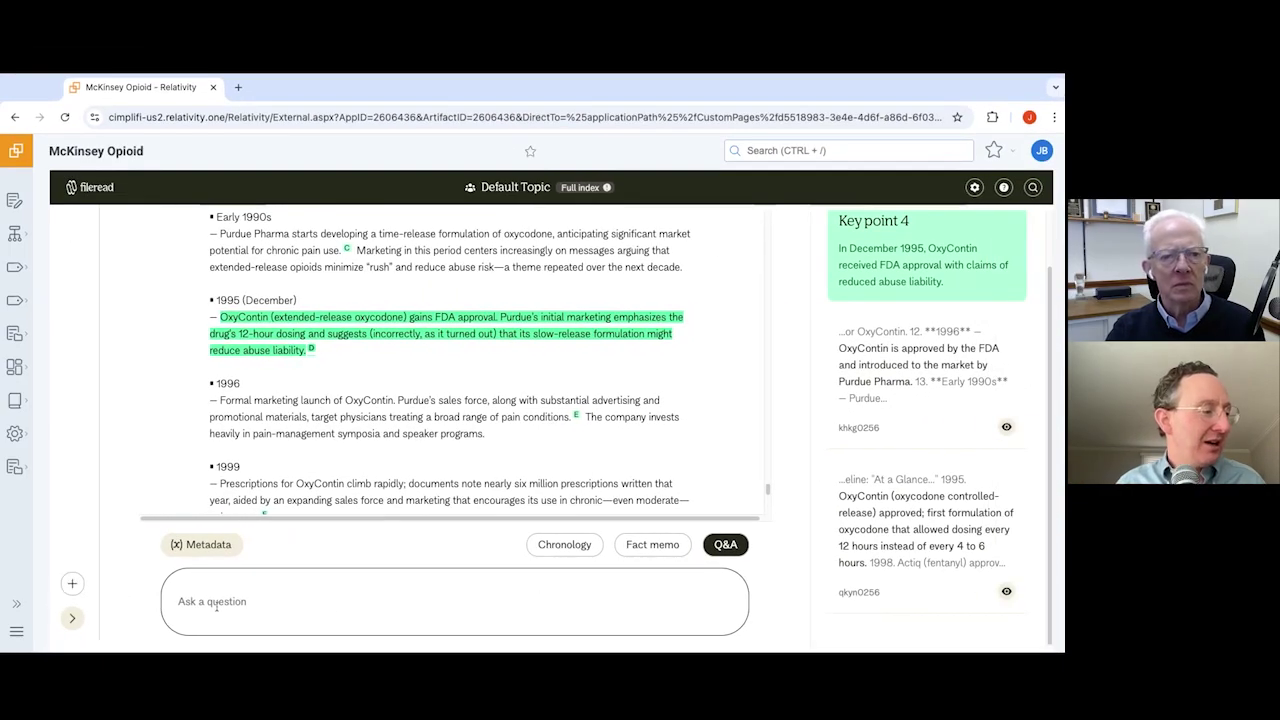
Step: Cycle the prompt through Fact memo and Chronology, settle on Q&A, and expand the topics sidebar
left_click(668, 548)
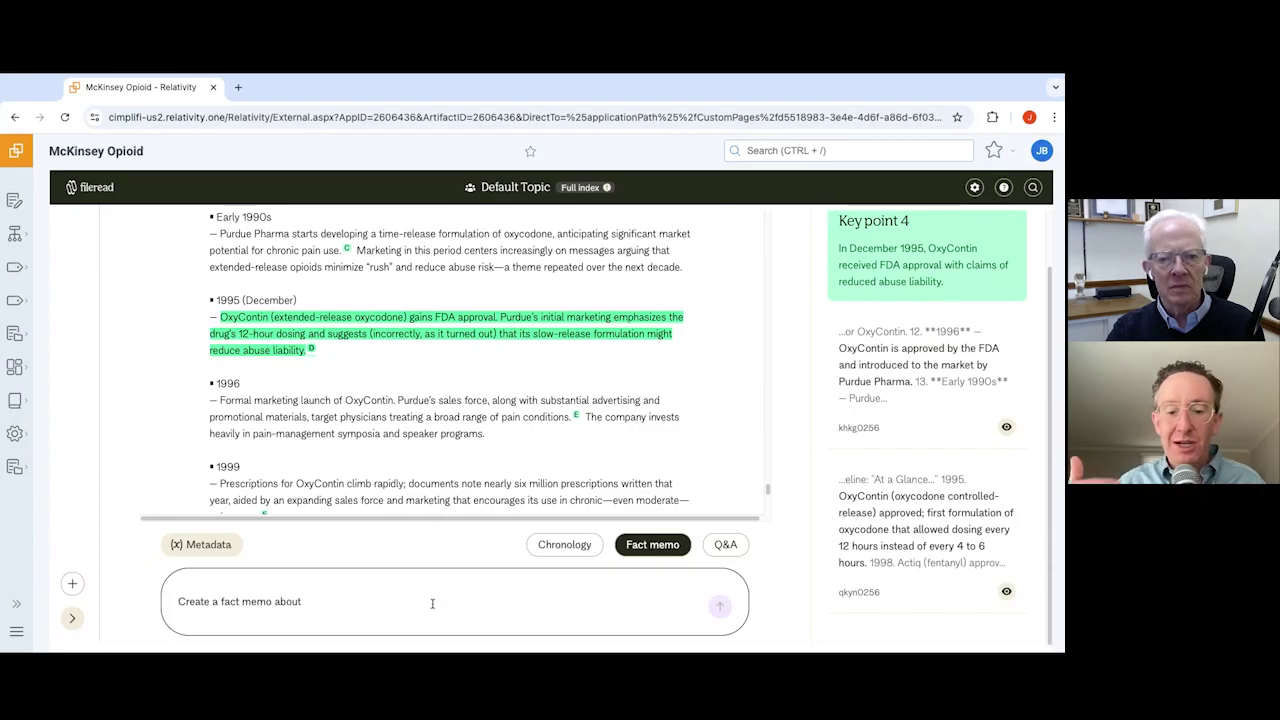
left_click(545, 546)
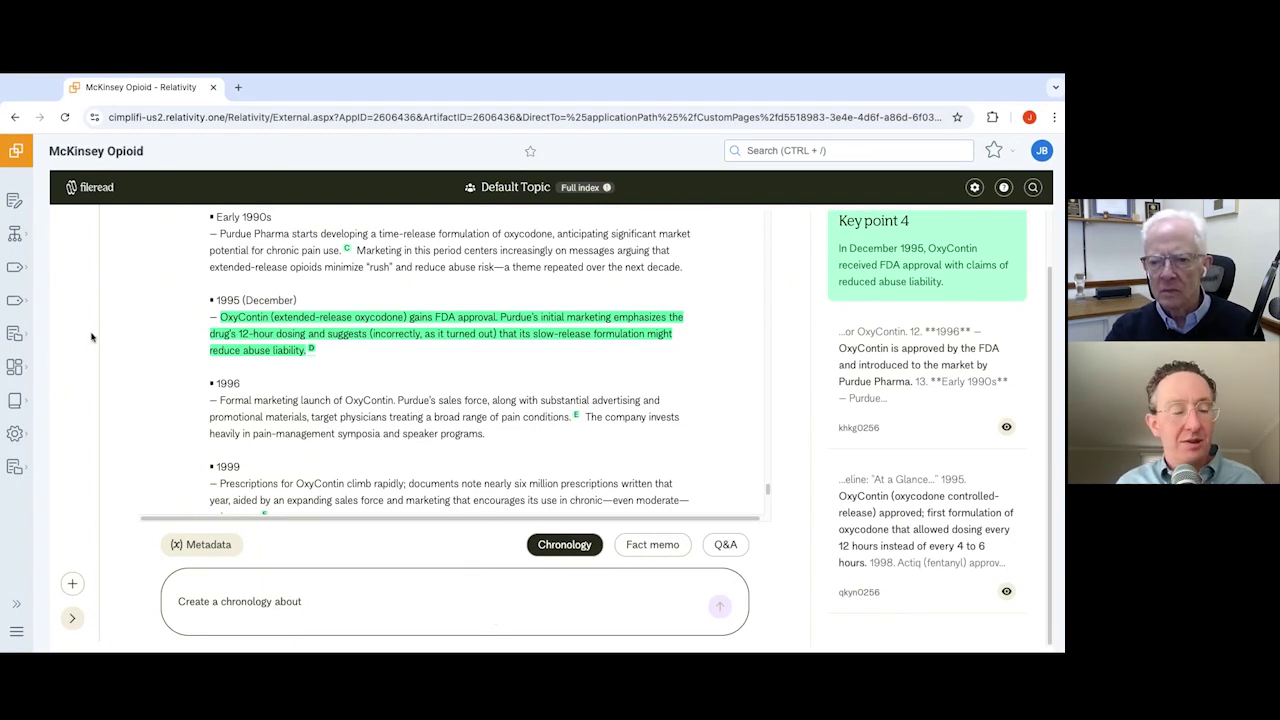
left_click(70, 408)
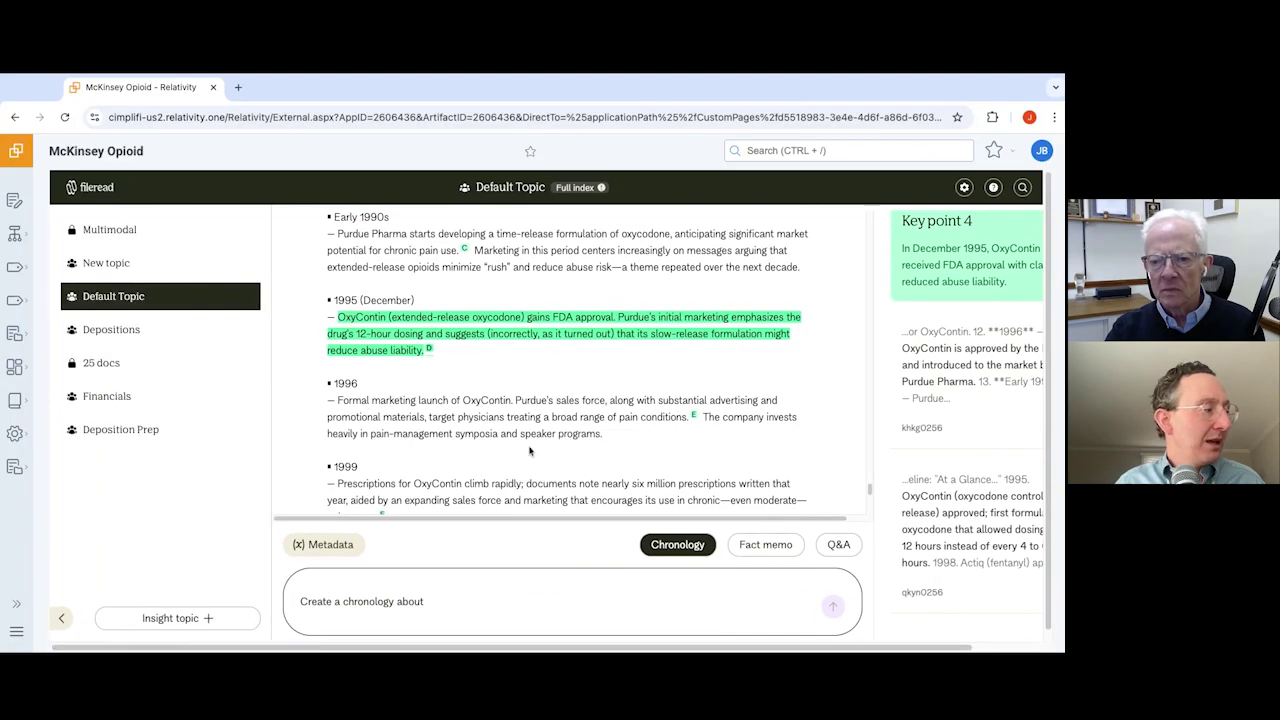
left_click(838, 544)
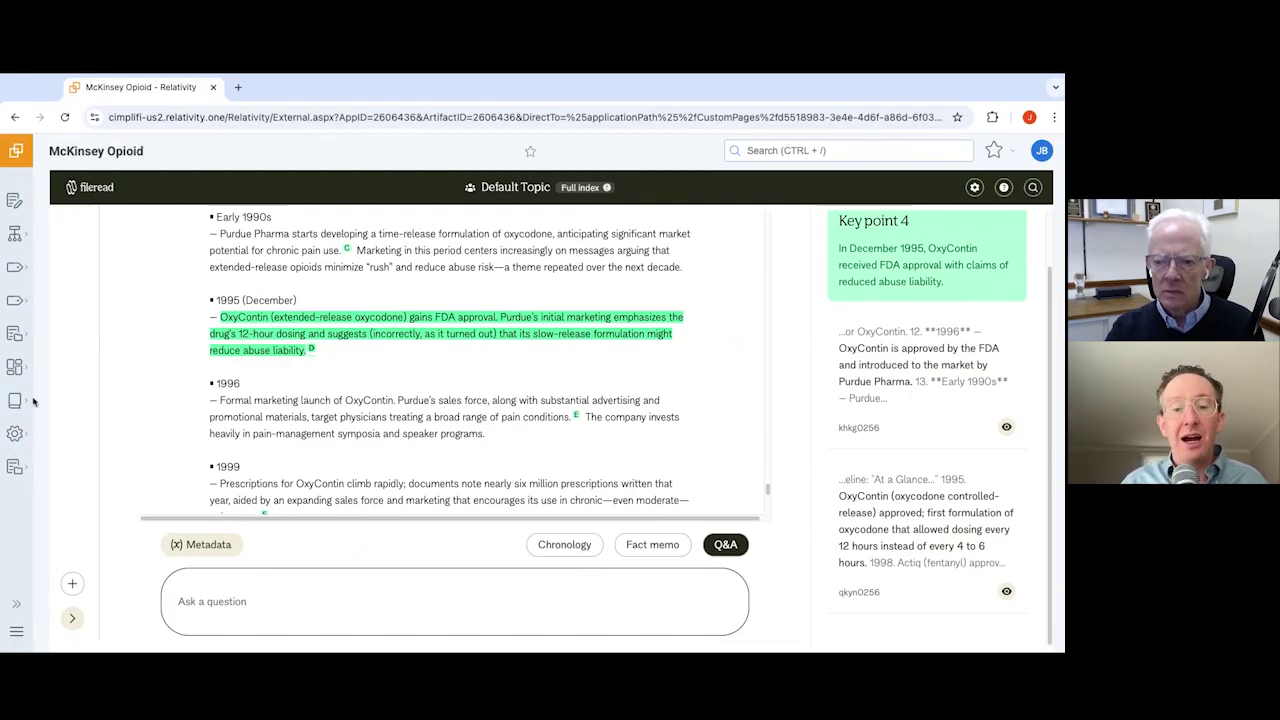
left_click(72, 618)
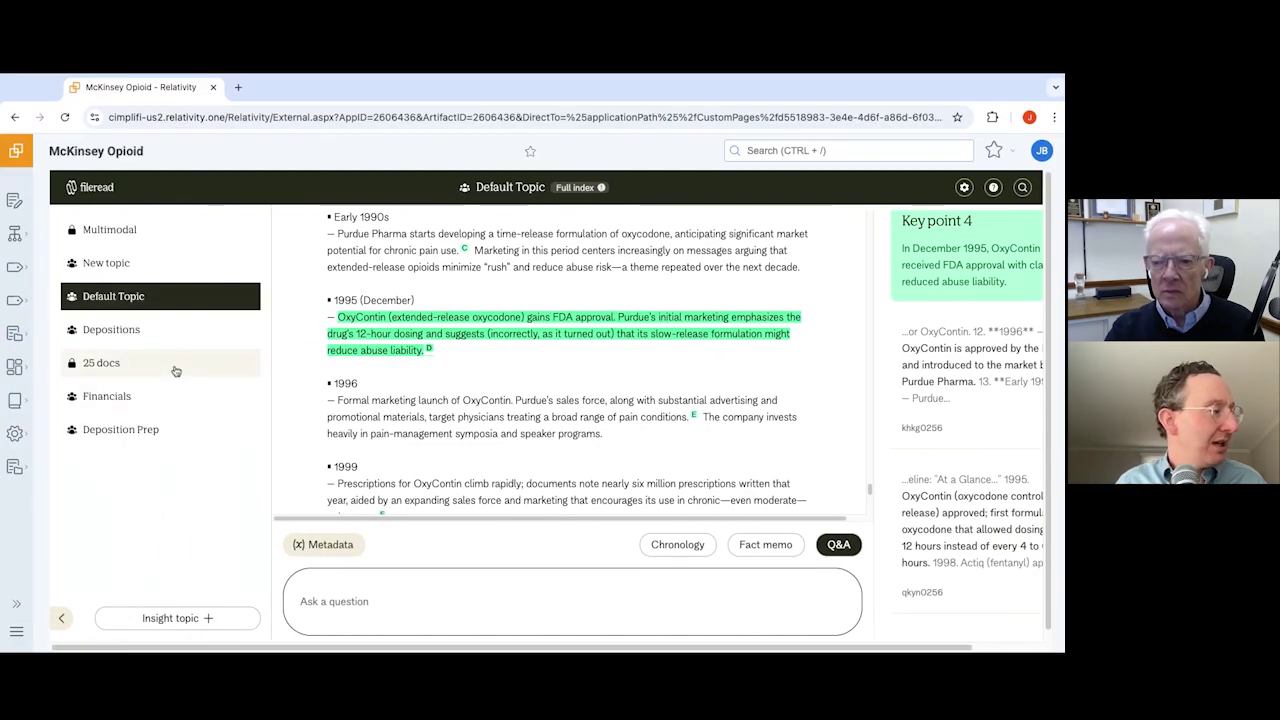
Step: Open Deposition Prep, show citations B and F, and scroll to the document-deletion answer
left_click(138, 436)
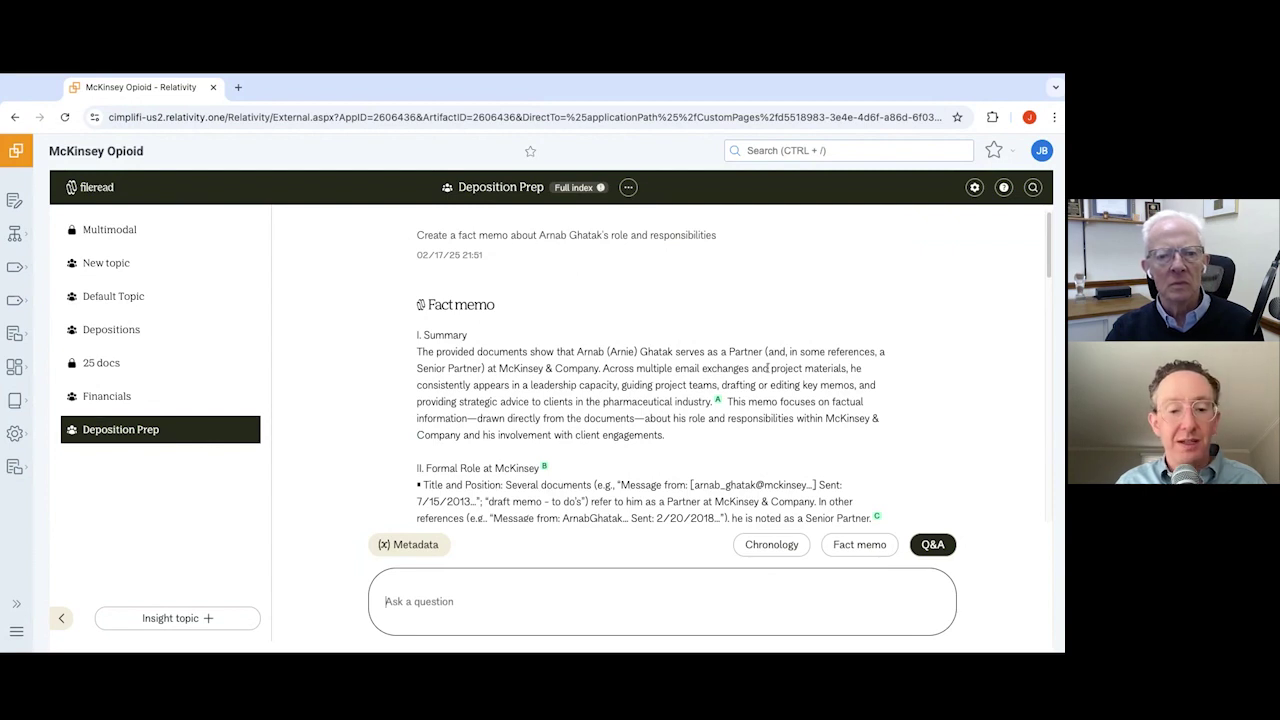
left_click(544, 470)
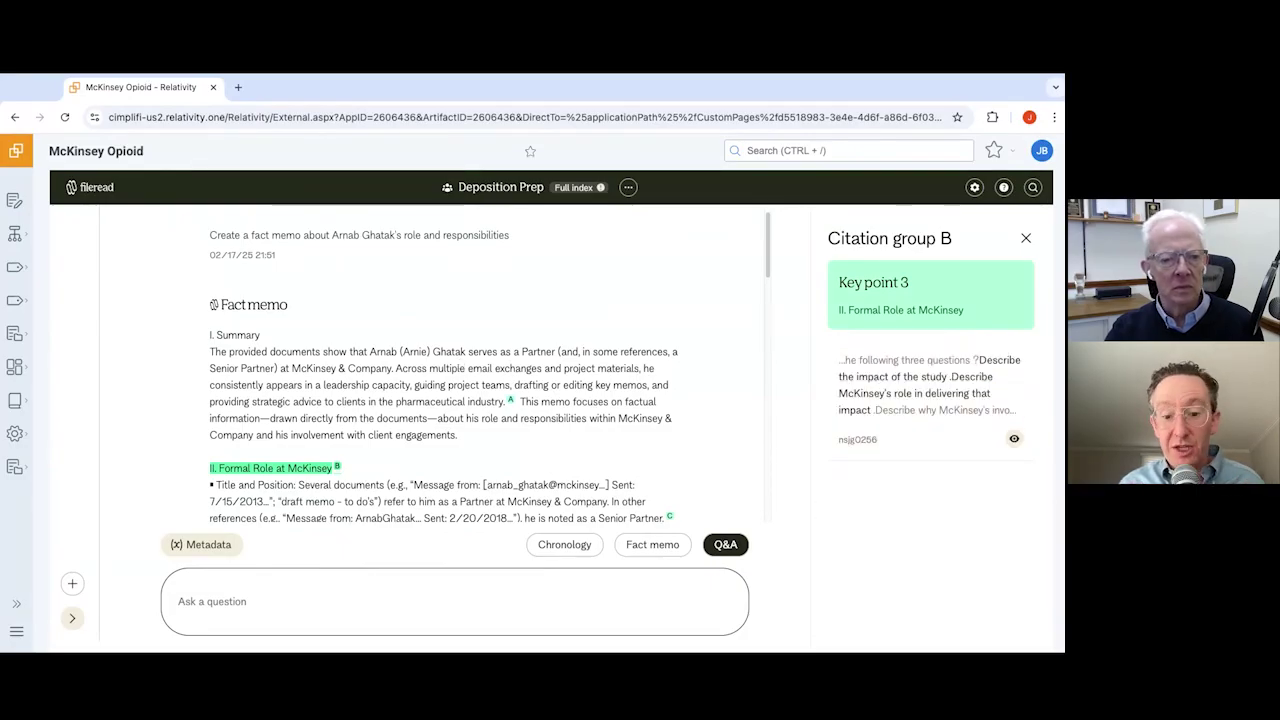
scroll(395, 443, "down", 2)
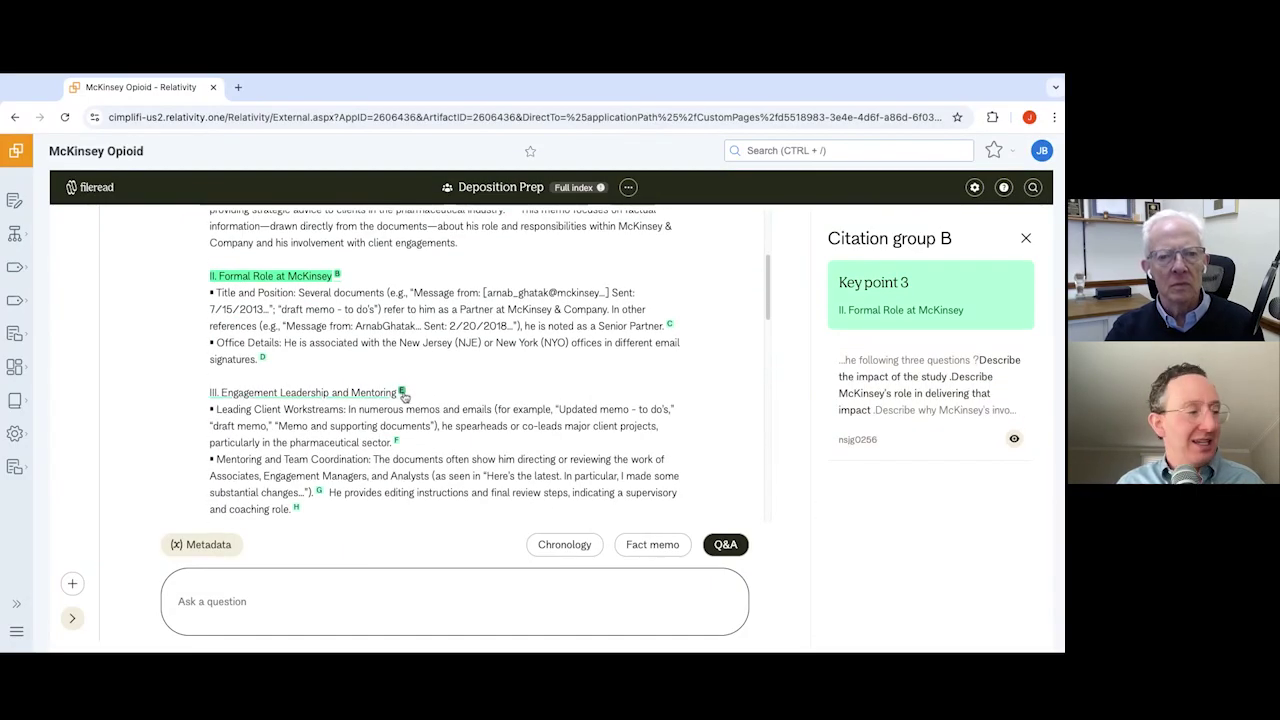
left_click(396, 442)
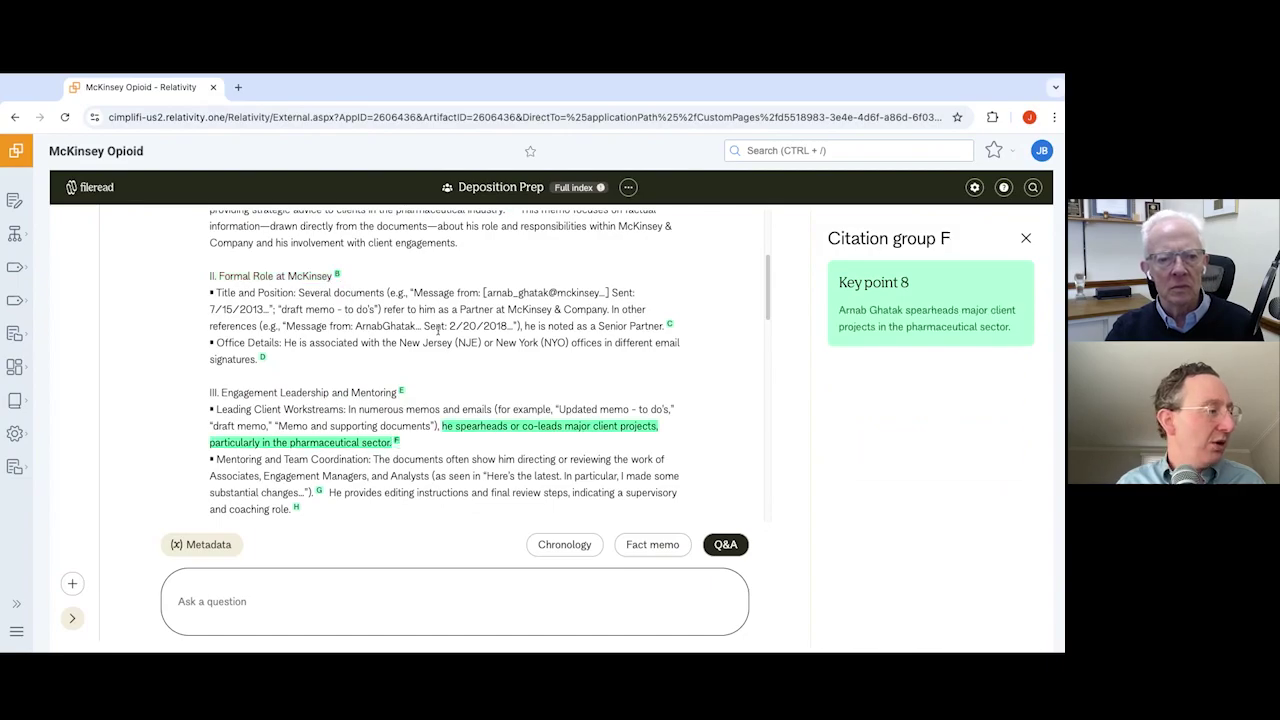
scroll(447, 363, "down", 10)
scroll(368, 298, "down", 3)
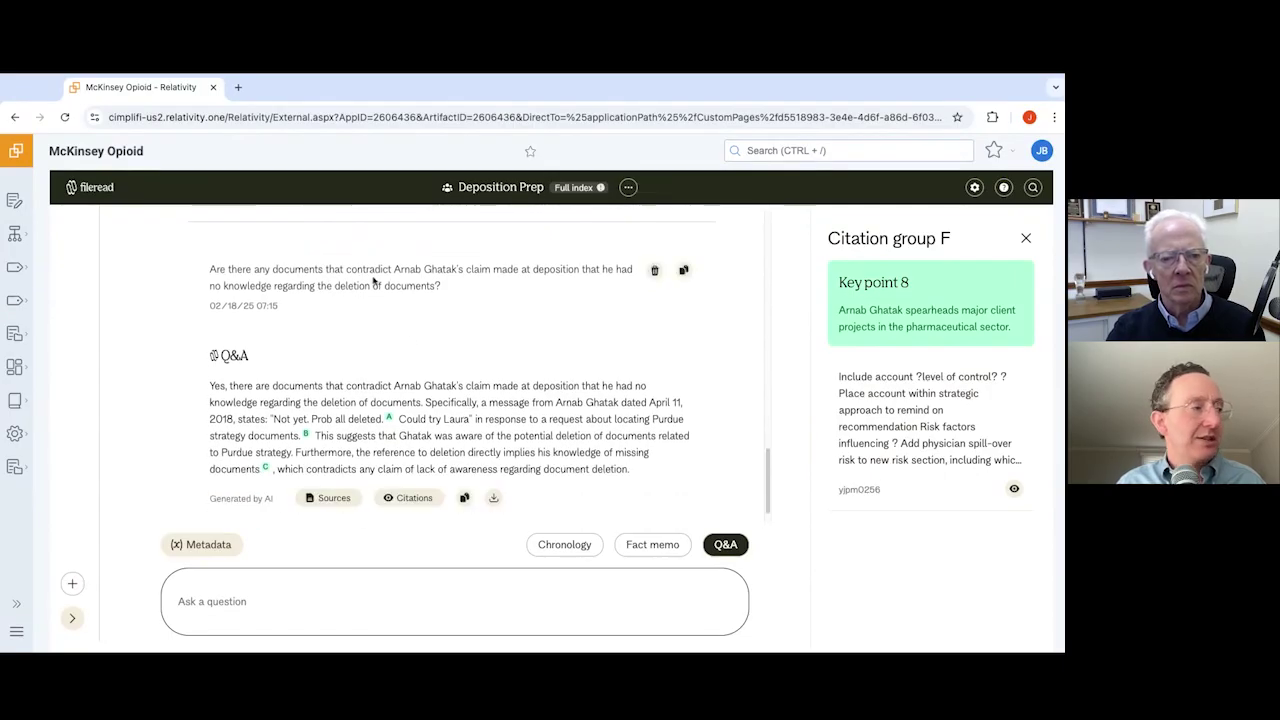
triple_click(382, 282)
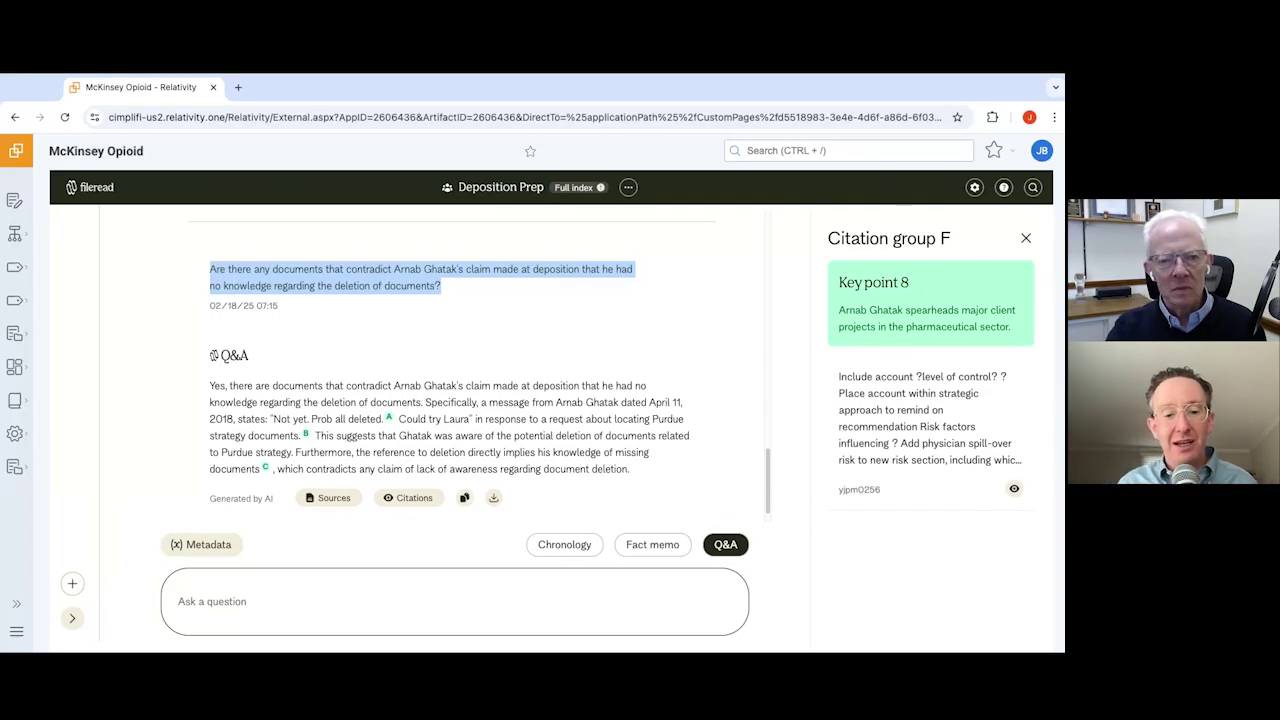
triple_click(344, 419)
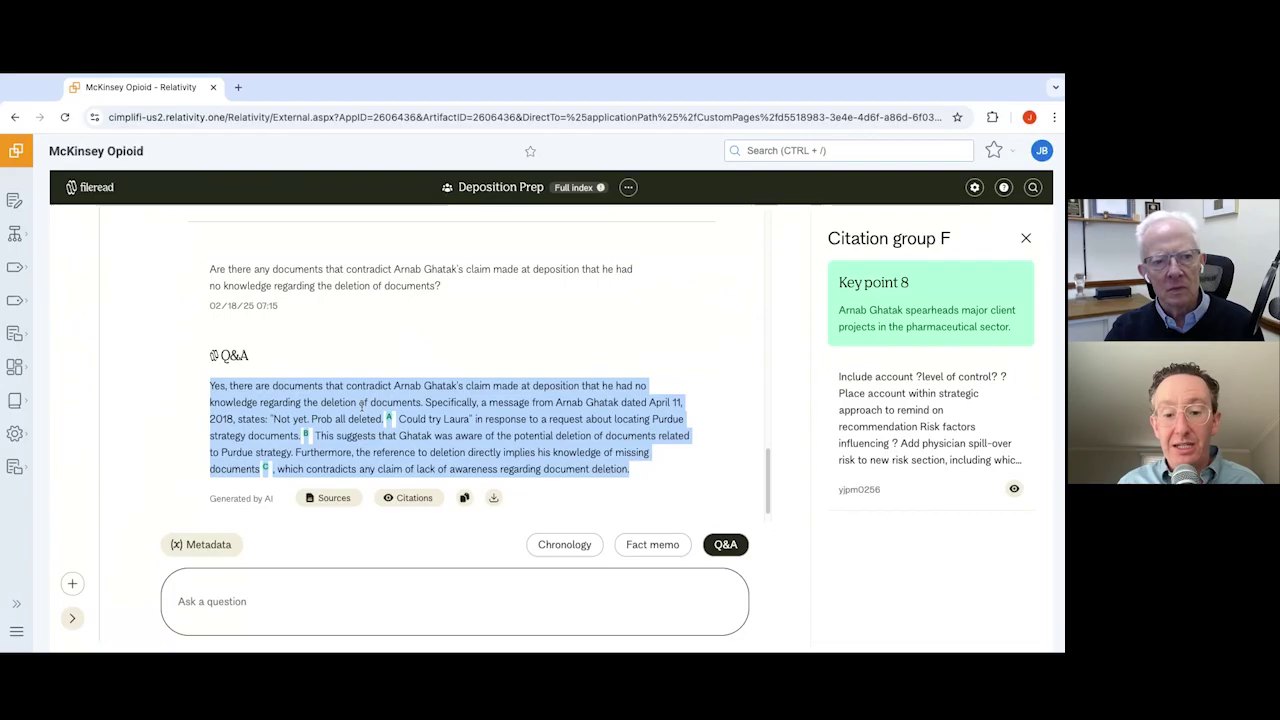
left_click(182, 361)
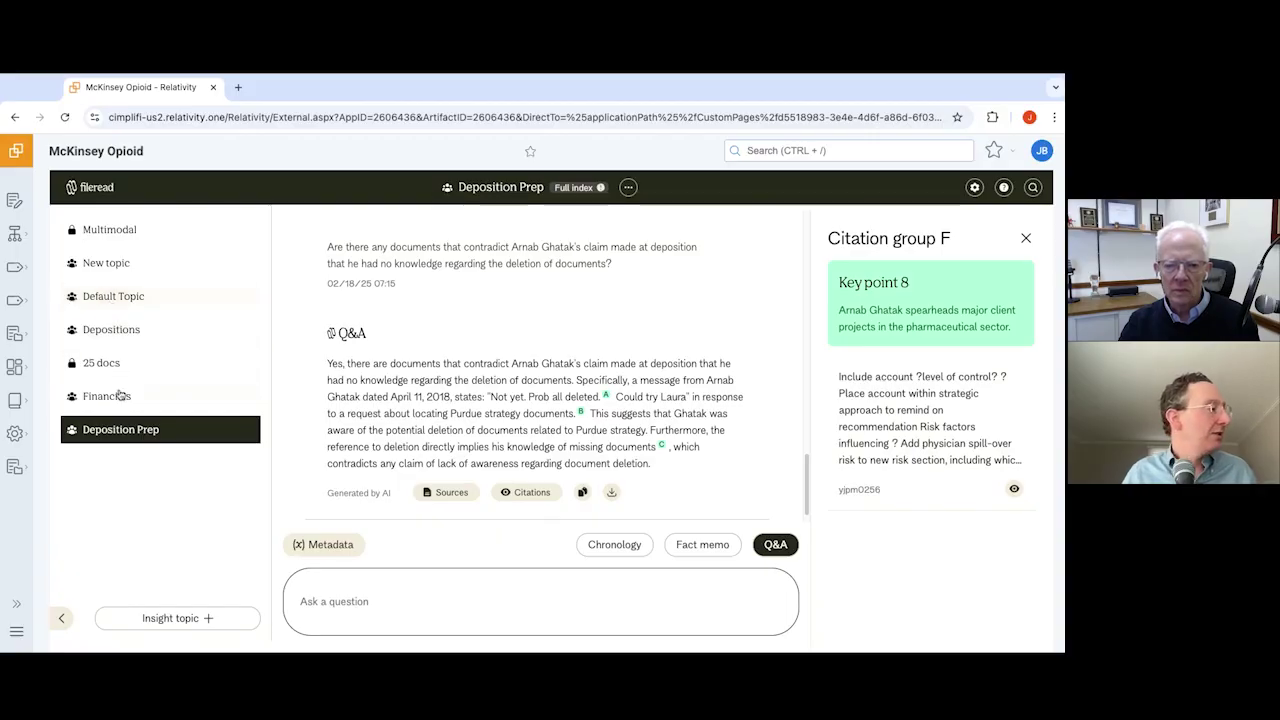
Step: Open Financials, check its Full index details, and select the Summary reporting no state-by-year sales data
left_click(107, 396)
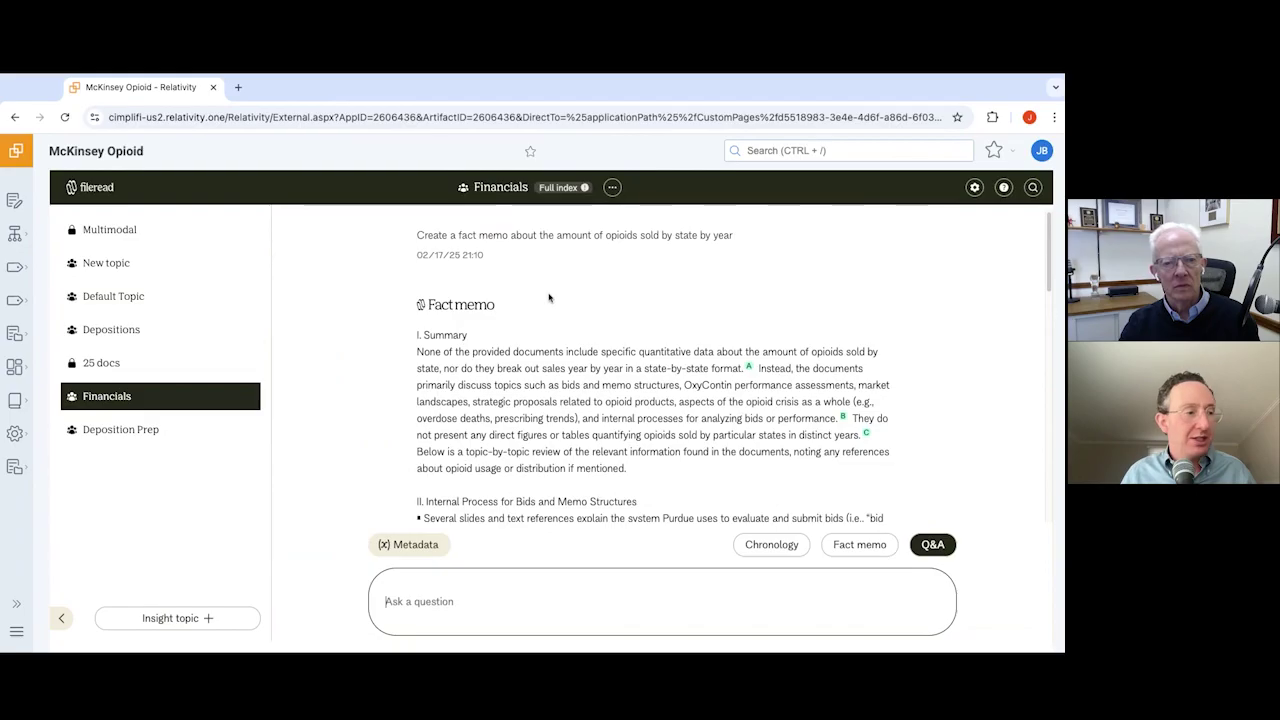
triple_click(569, 236)
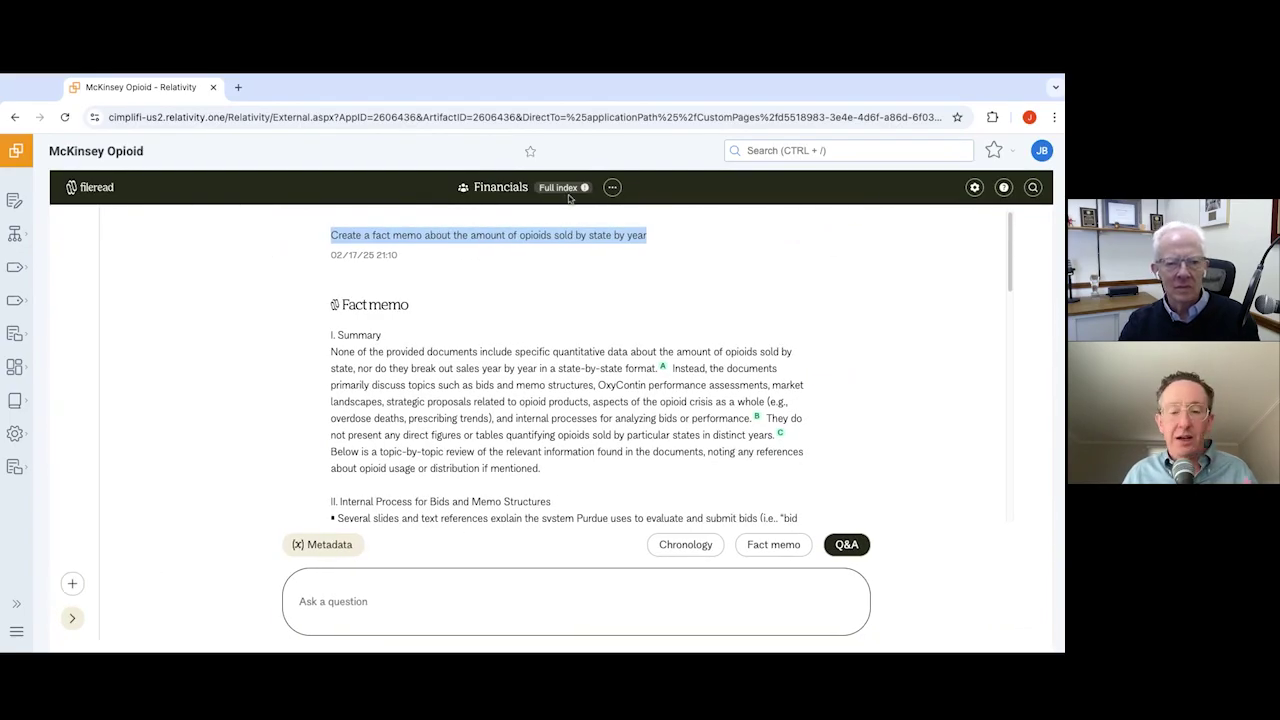
left_click(568, 192)
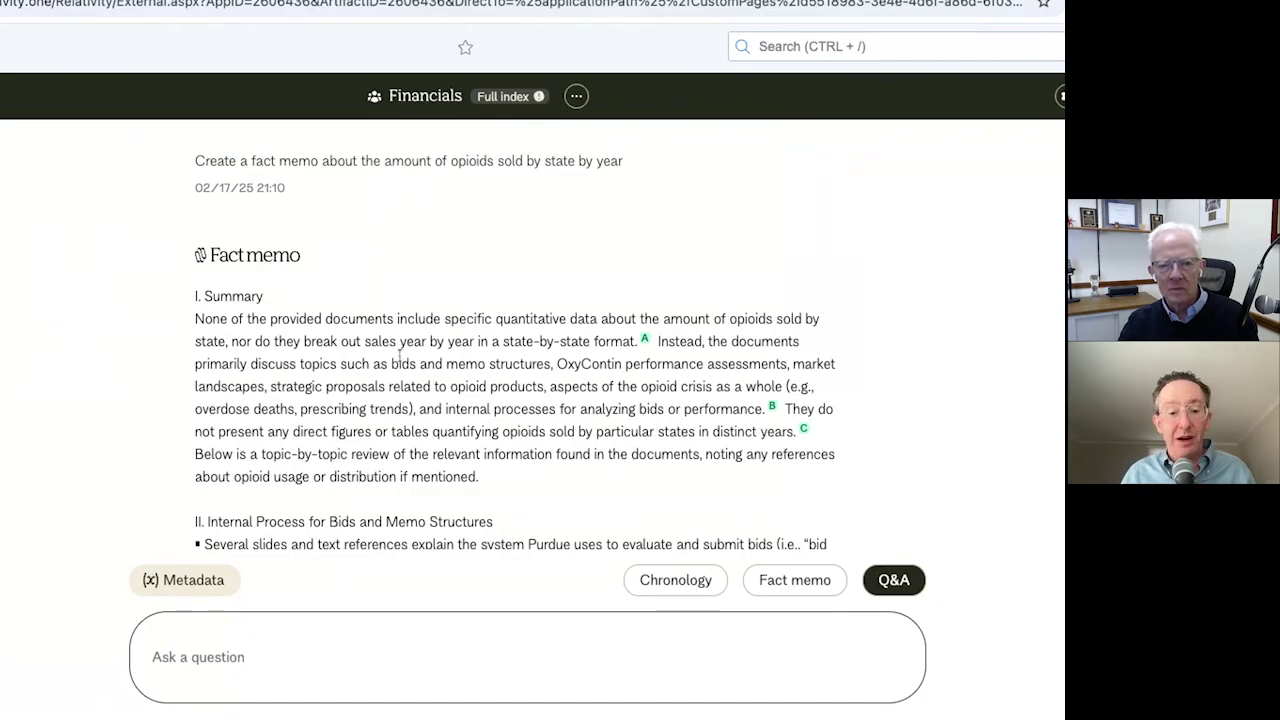
left_click_drag(197, 318, 776, 320)
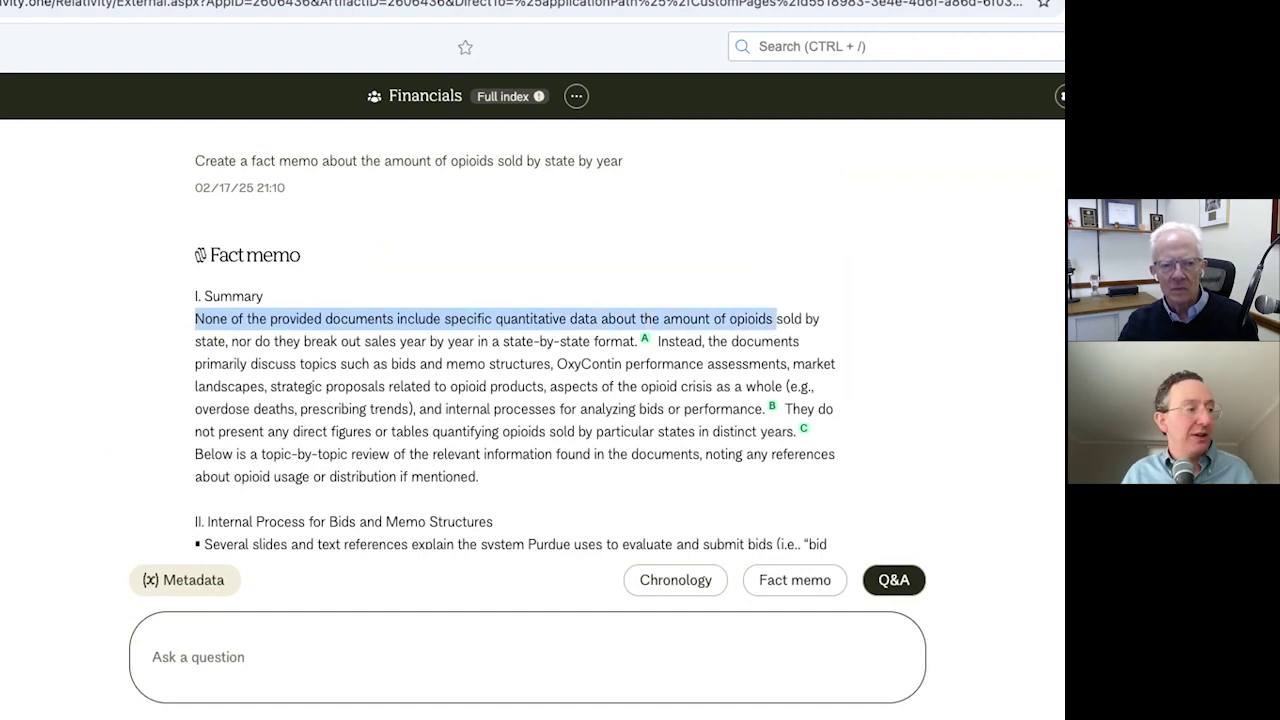
scroll(530, 260, "down", 1)
left_click_drag(251, 159, 321, 159)
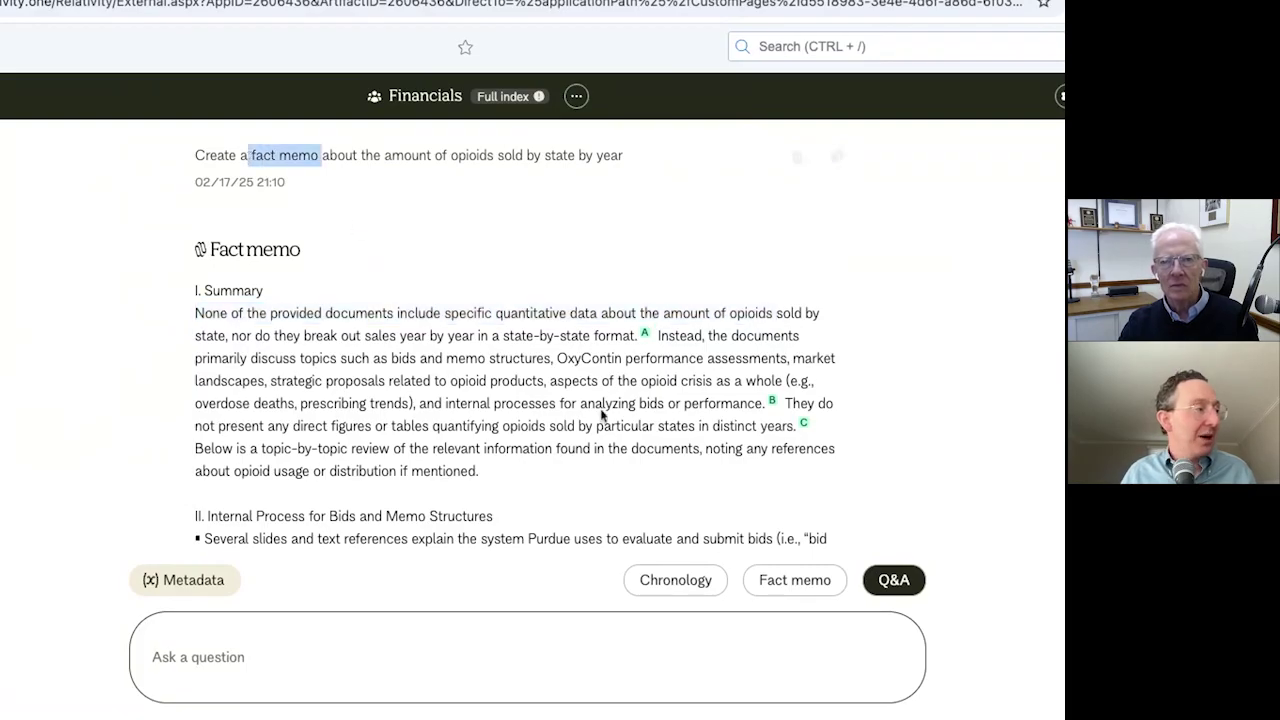
Step: Highlight the Concluding Note's first sentence stating the documents lack opioids sold by state by year
scroll(560, 360, "down", 1)
scroll(543, 343, "down", 10)
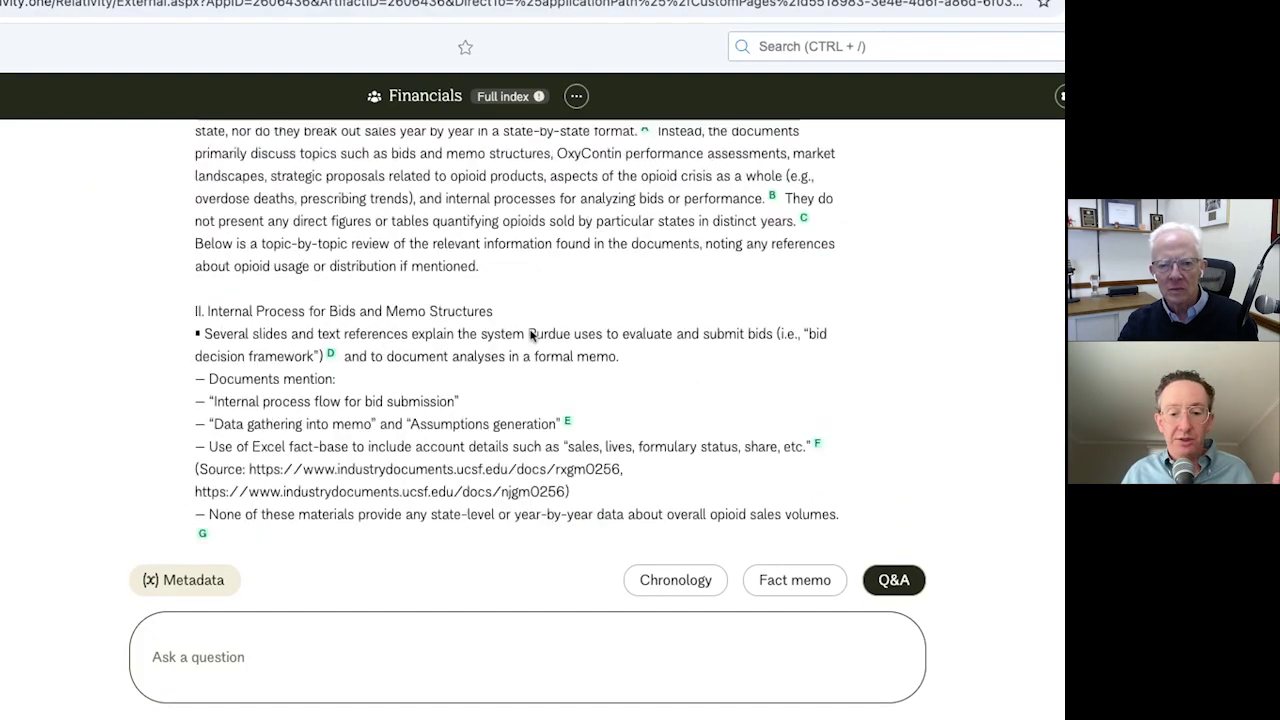
scroll(530, 330, "down", 20)
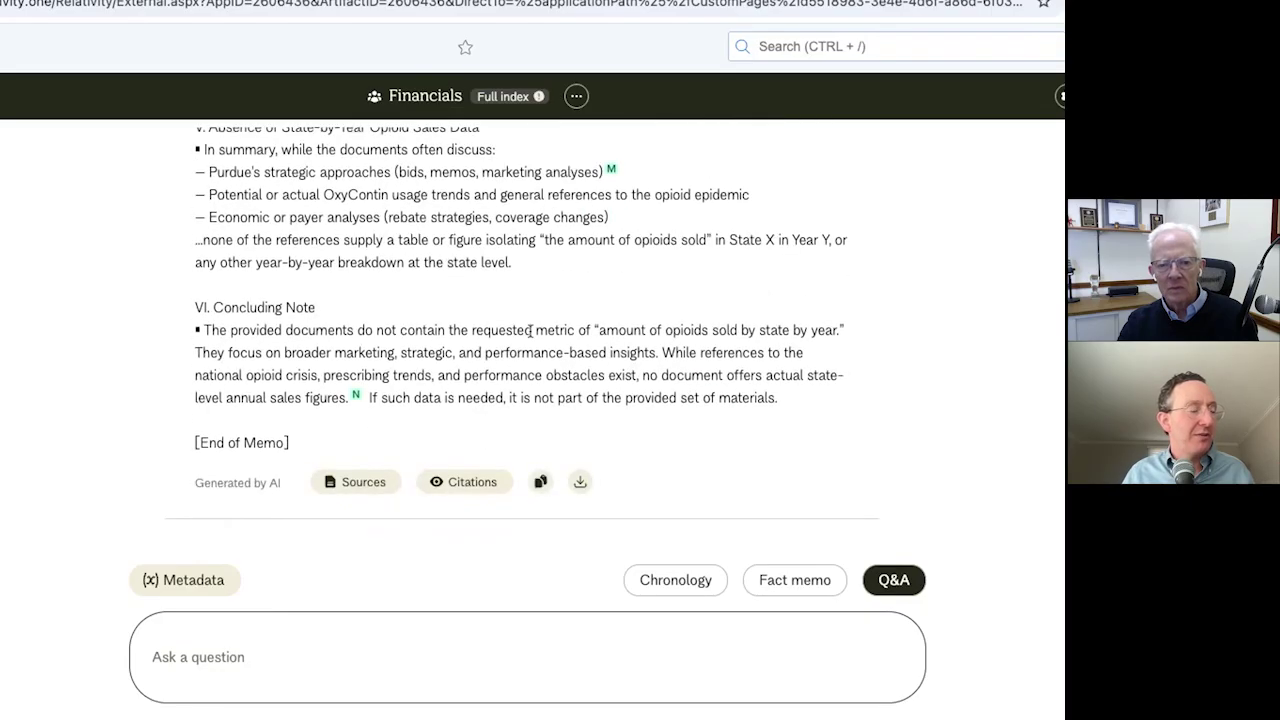
left_click_drag(206, 333, 845, 333)
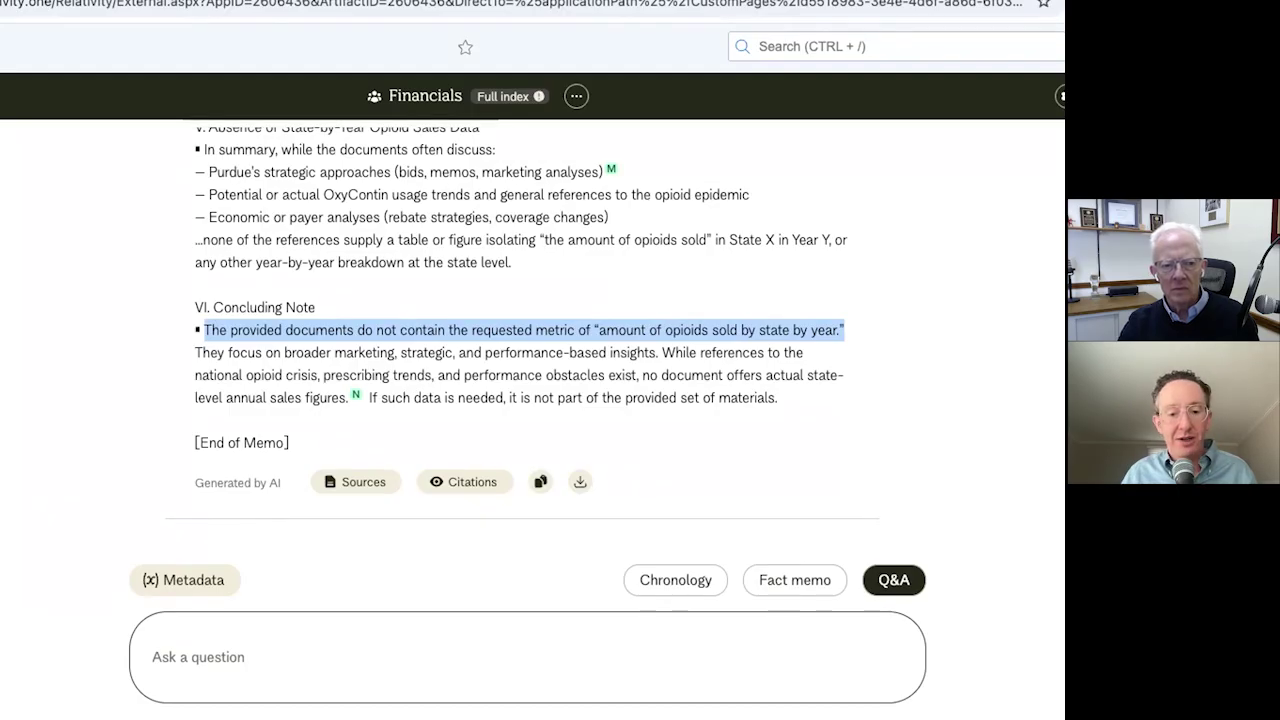